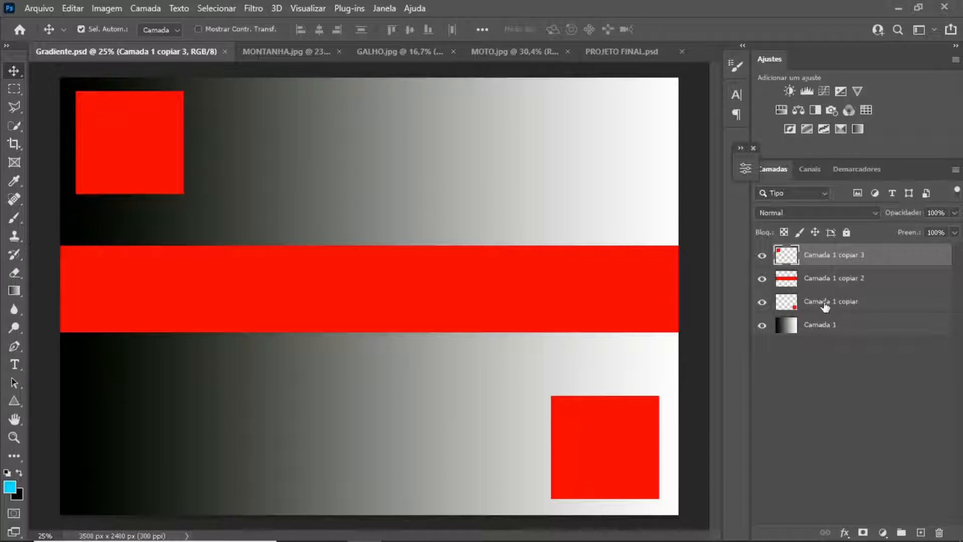
Hide the three red shape layers above the gradient and show them again
drag(762, 255, 754, 321)
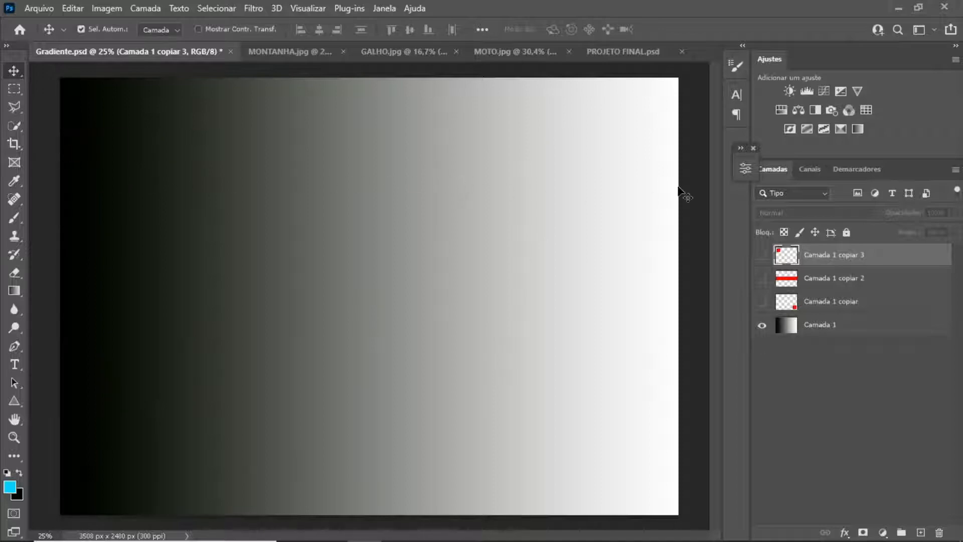
drag(762, 255, 762, 302)
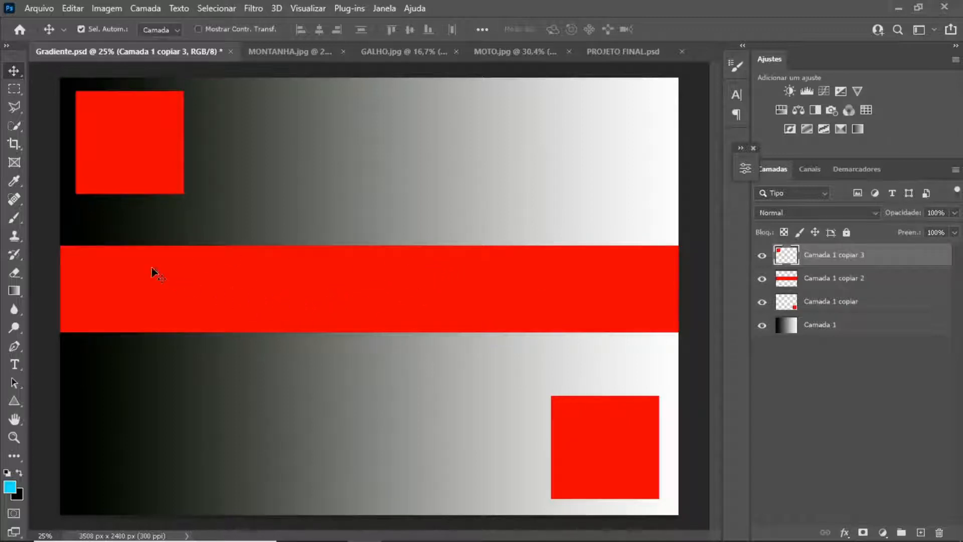
With the Magic Wand at tolerance 32 and contiguous selection on, select the upper gradient's white end, followed by its black end
click(14, 127)
right_click(13, 125)
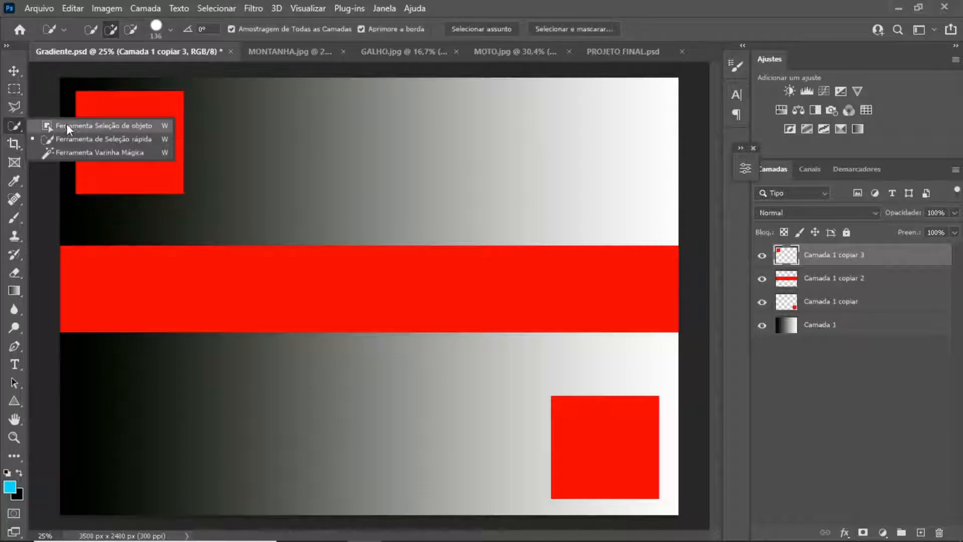
click(122, 152)
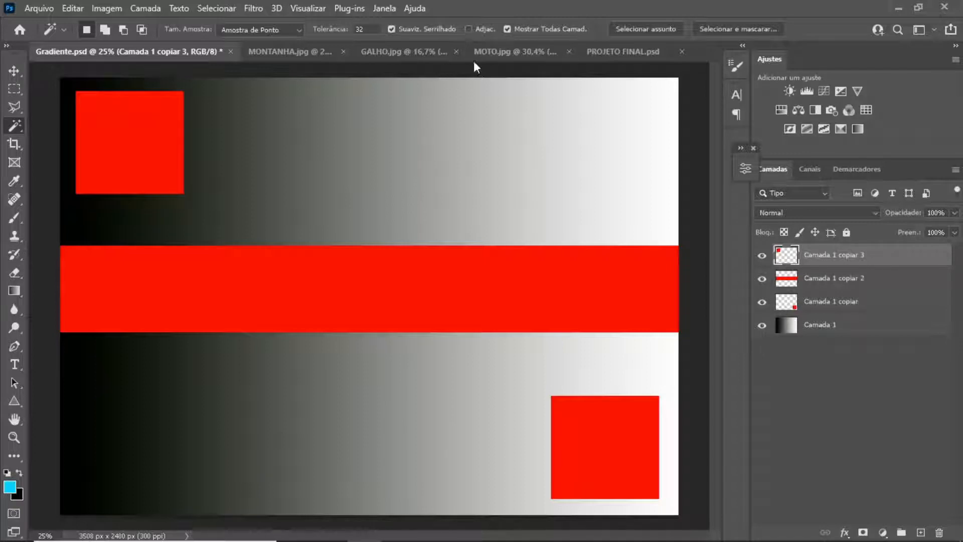
click(468, 29)
click(468, 28)
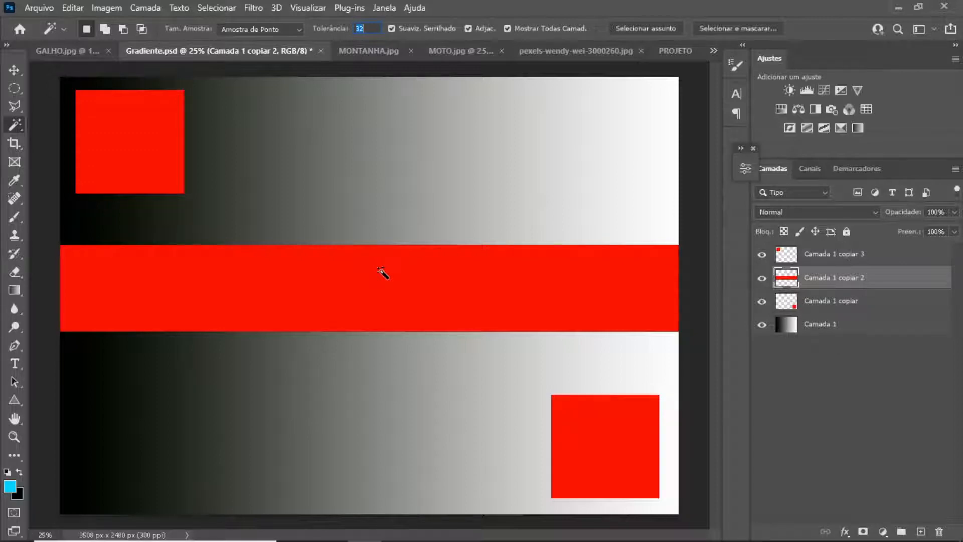
click(677, 101)
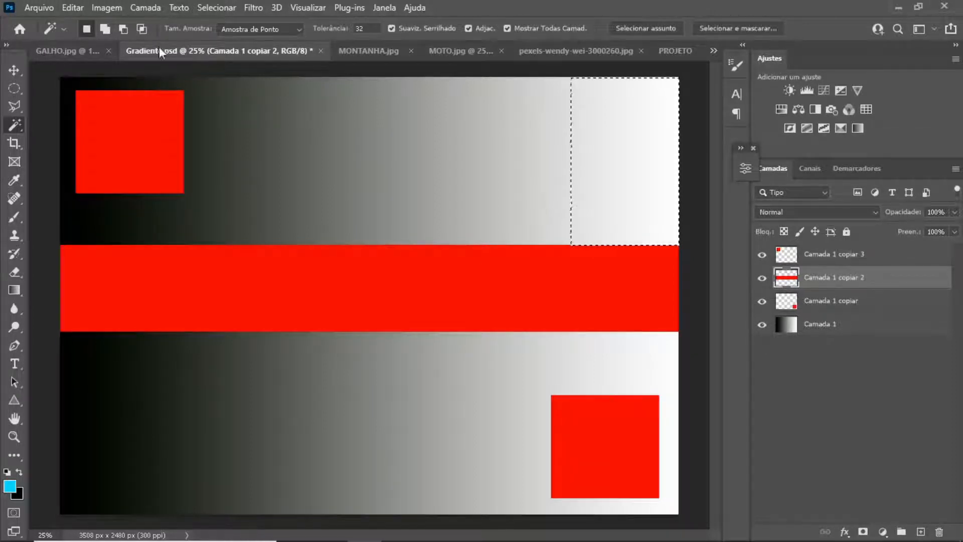
click(70, 91)
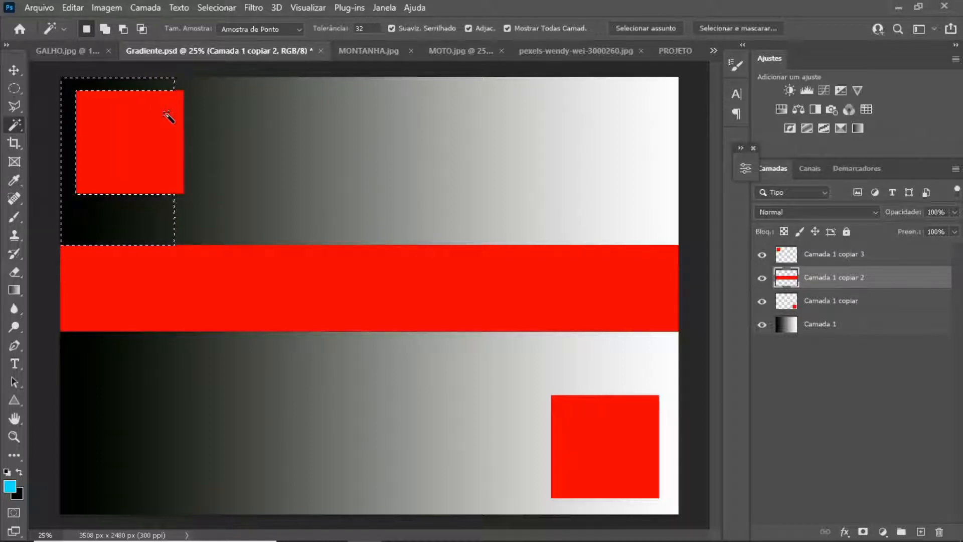
Set the Magic Wand tolerance to 50 and select the upper gradient's black end, followed by its mid-gray area
click(359, 28)
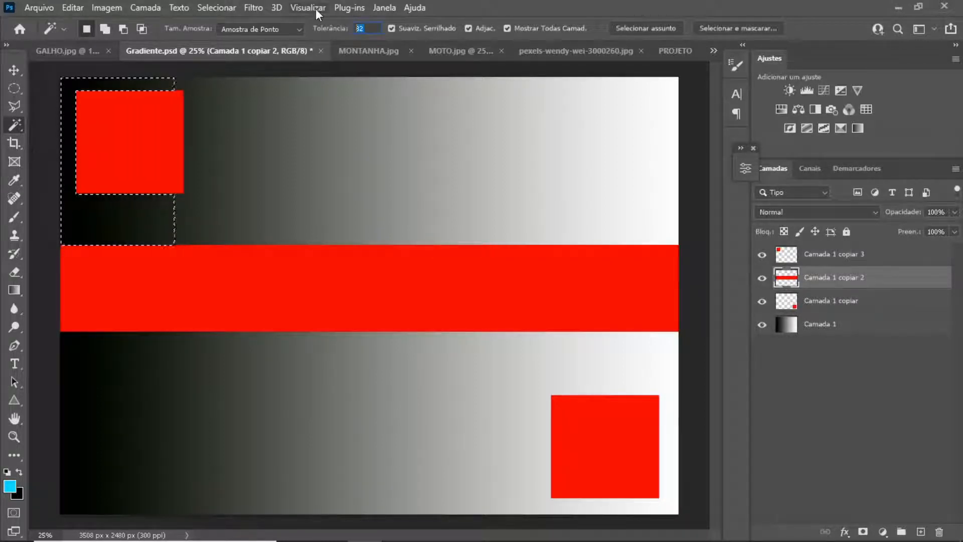
text(50)
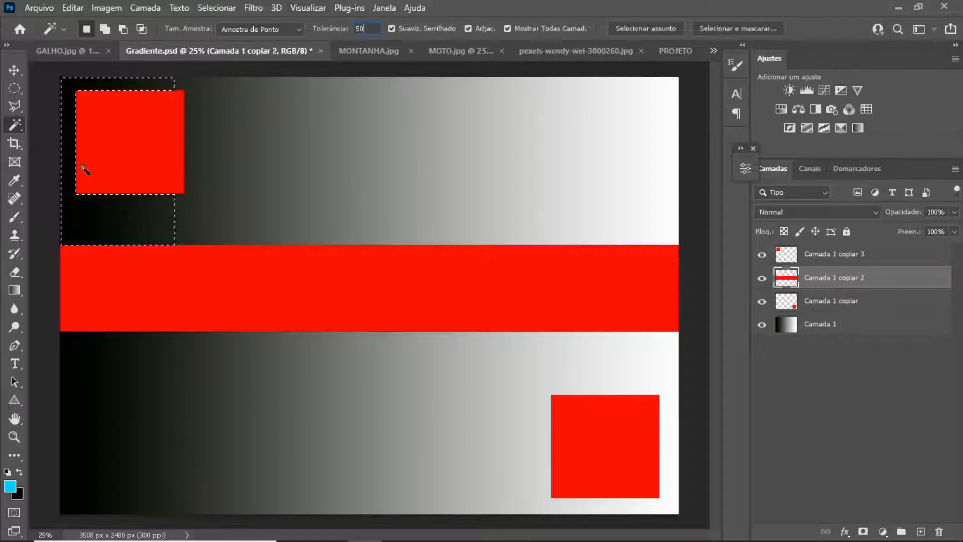
click(71, 86)
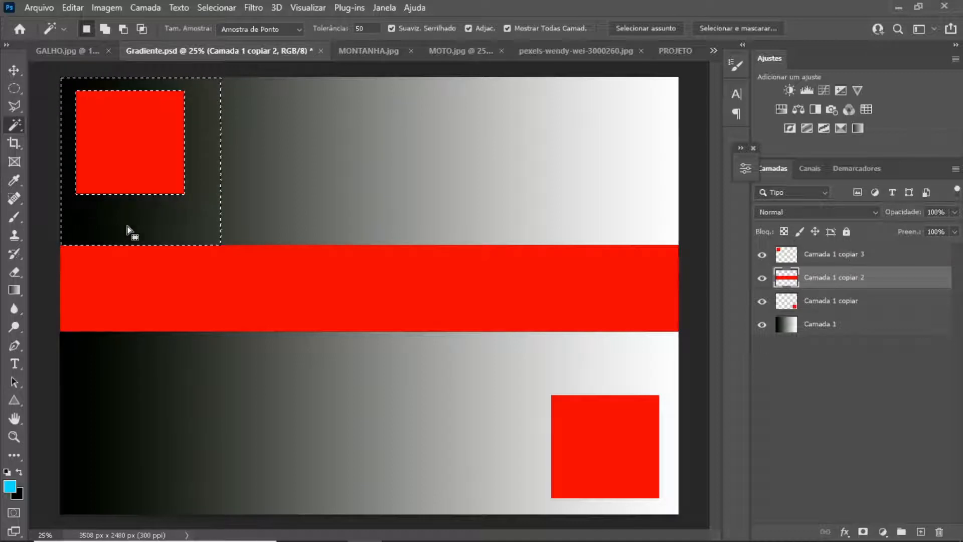
click(380, 152)
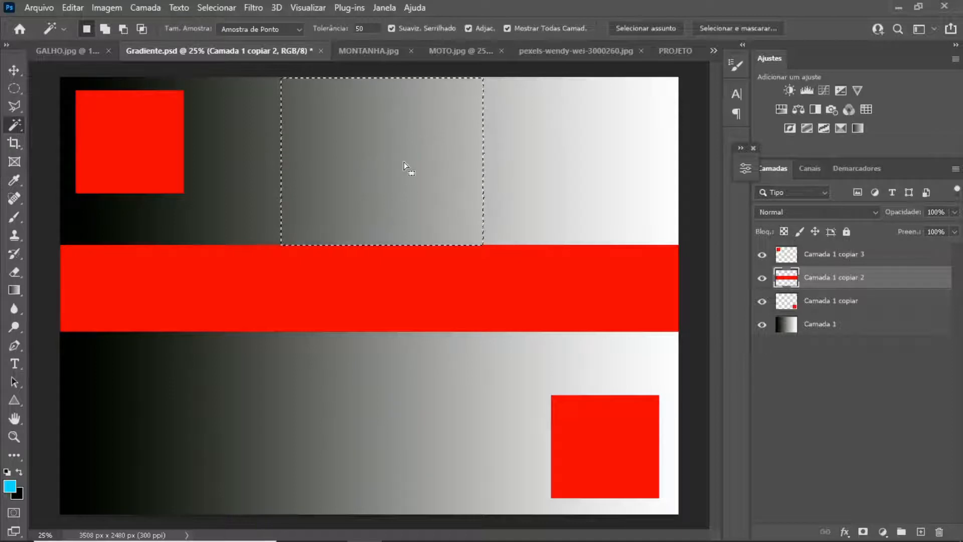
Turn off contiguous selection, sample gray tones across the gradient at tolerance 50 and again at tolerance 32, and clear the selection
click(468, 28)
click(381, 166)
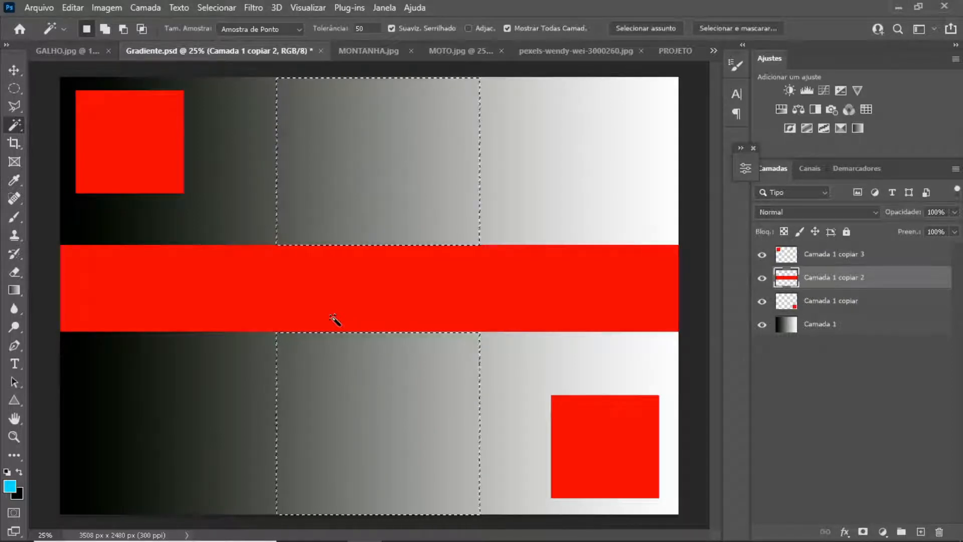
text(32)
click(378, 262)
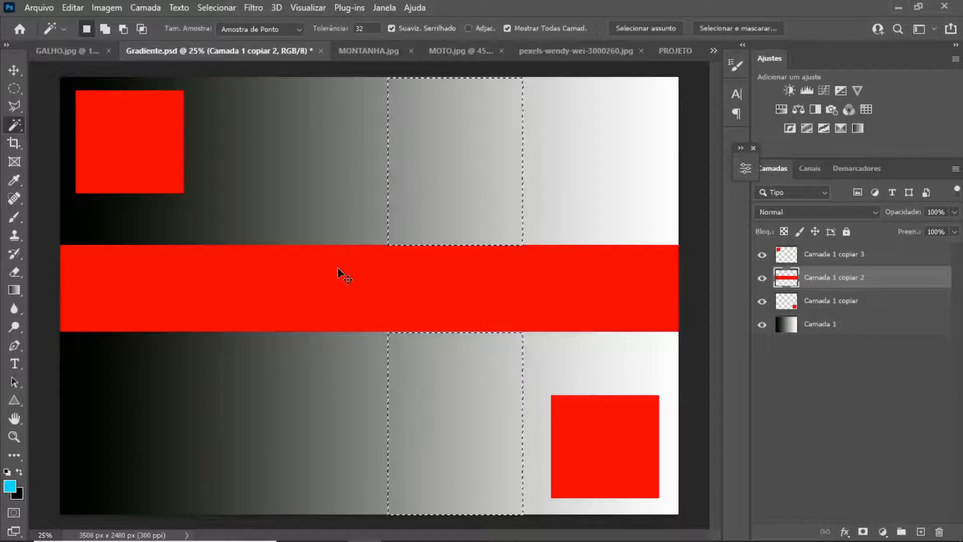
key(ctrl+d)
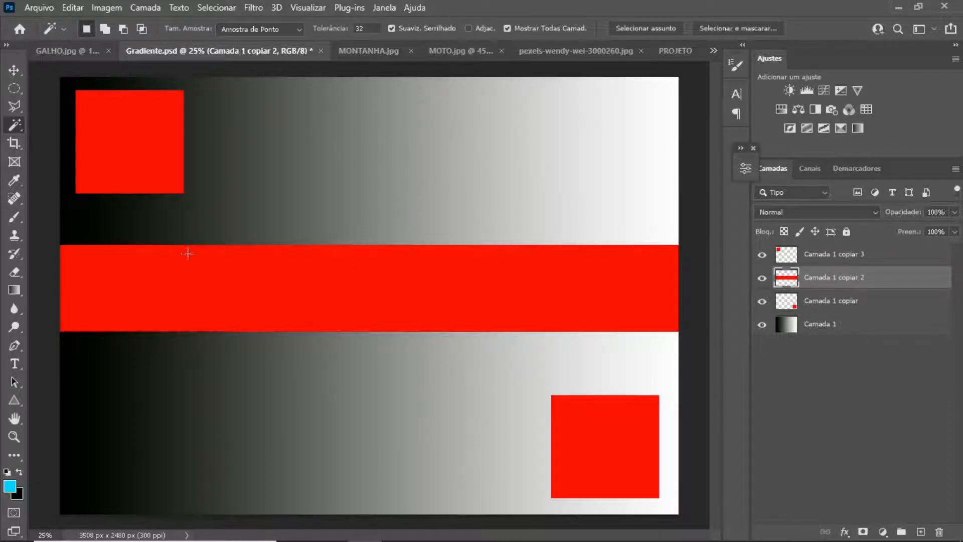
Select the red stripe and both red squares using the Quick Selection tool with a 90 px brush, and clear the selection
click(11, 123)
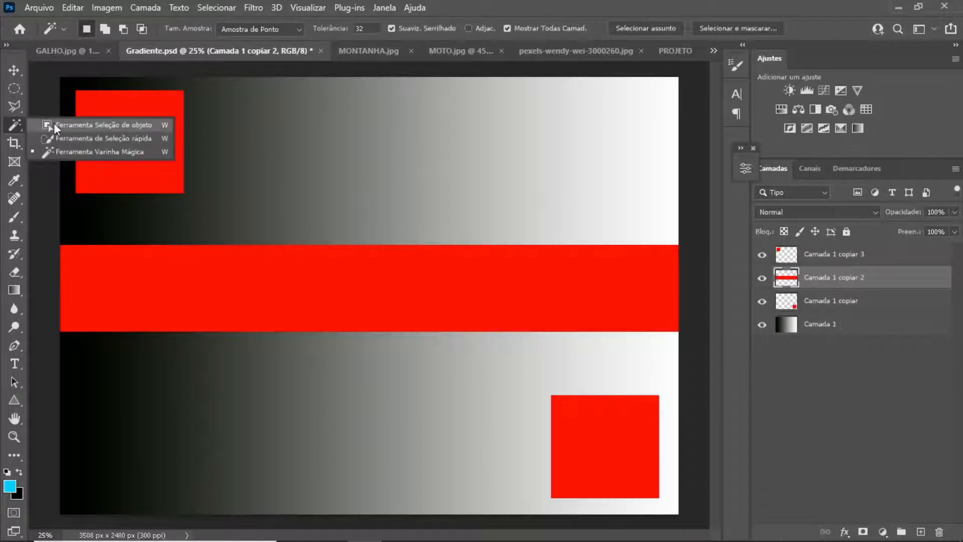
click(131, 139)
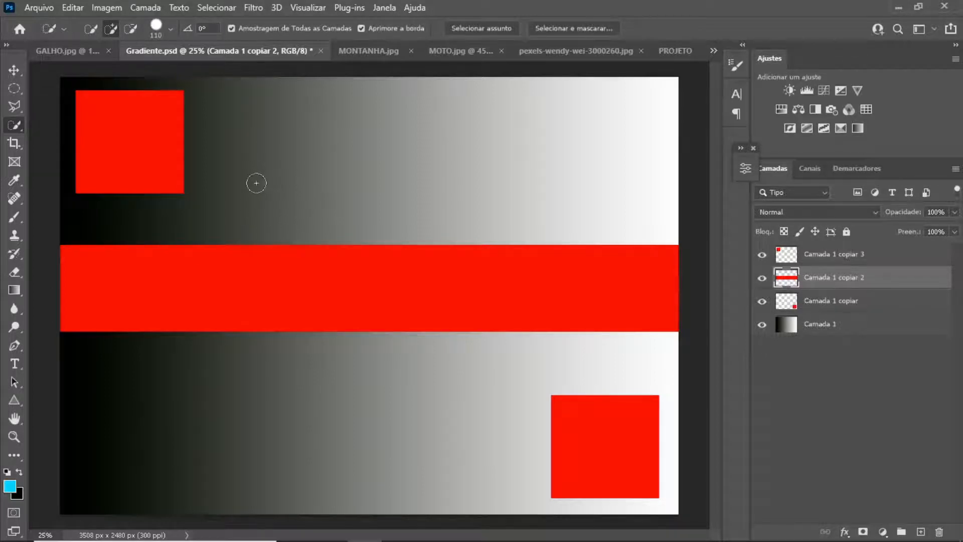
click(171, 28)
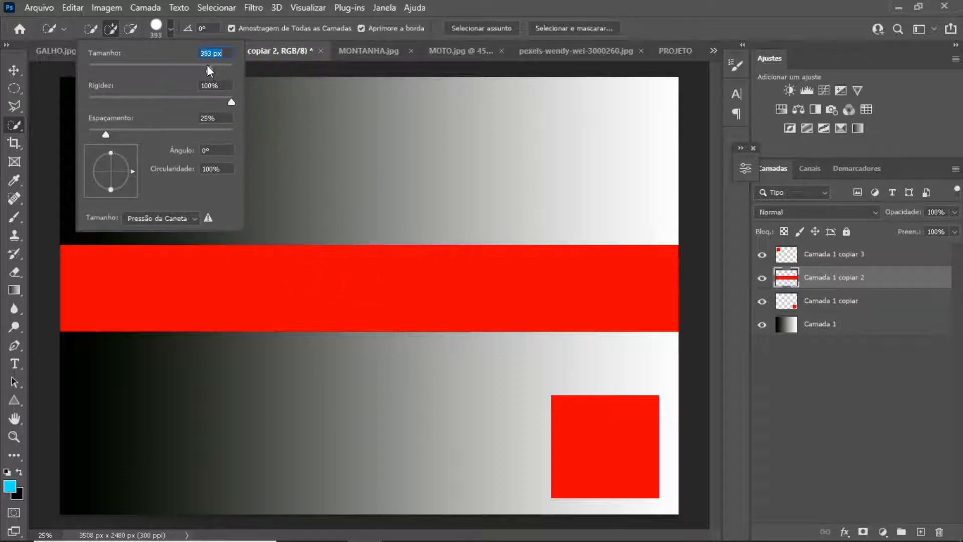
drag(206, 66, 152, 68)
mouse_move(75, 256)
mouse_down()
mouse_move(119, 285)
mouse_move(326, 307)
mouse_up()
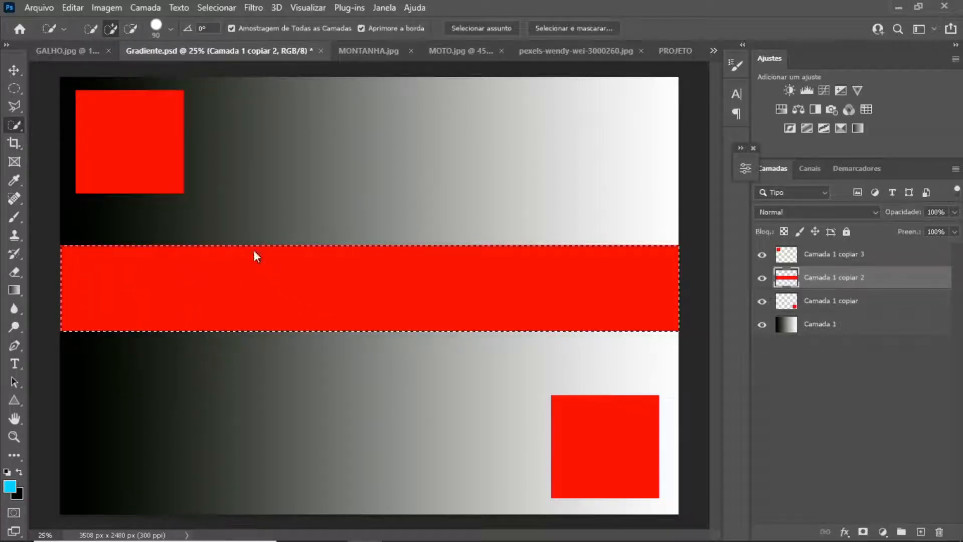
mouse_move(118, 131)
mouse_down()
mouse_move(146, 176)
mouse_move(140, 113)
mouse_move(120, 157)
mouse_move(156, 129)
mouse_up()
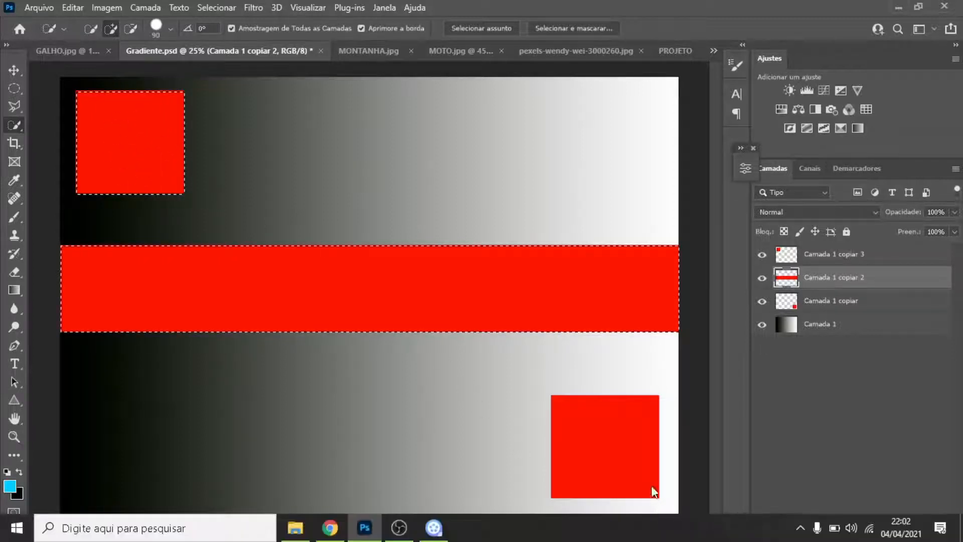
click(632, 462)
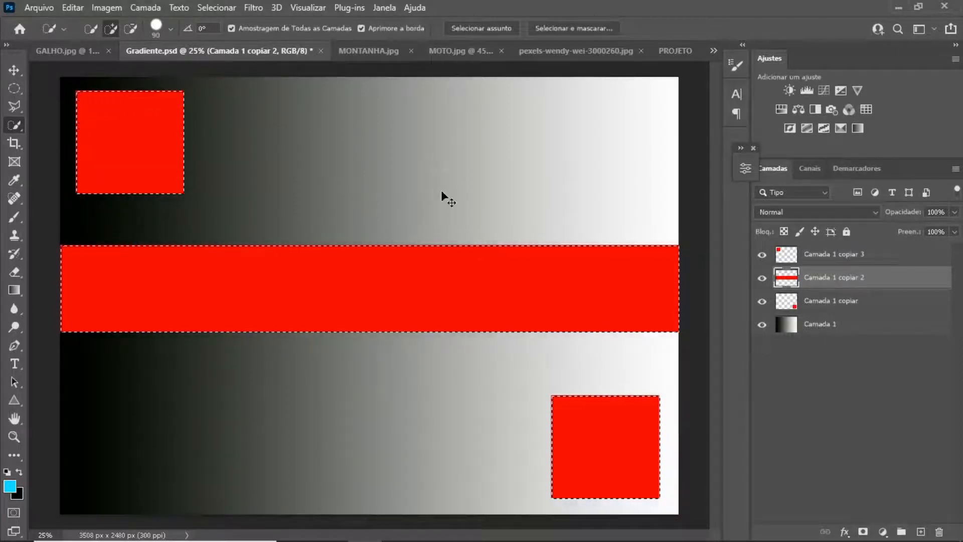
key(ctrl+d)
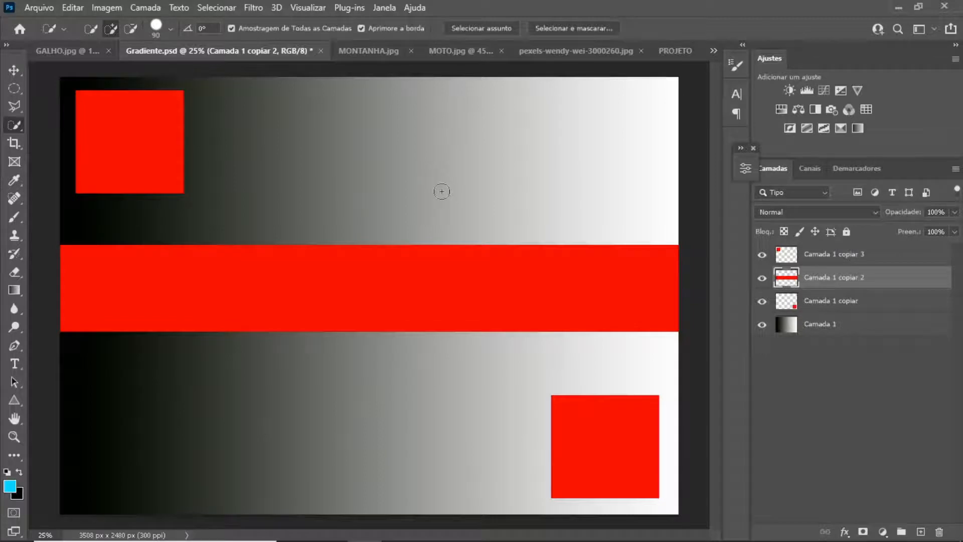
In MONTANHA.jpg, try selecting the clouds using the Magic Wand at tolerance 32 with contiguous selection off, and deselect
click(375, 54)
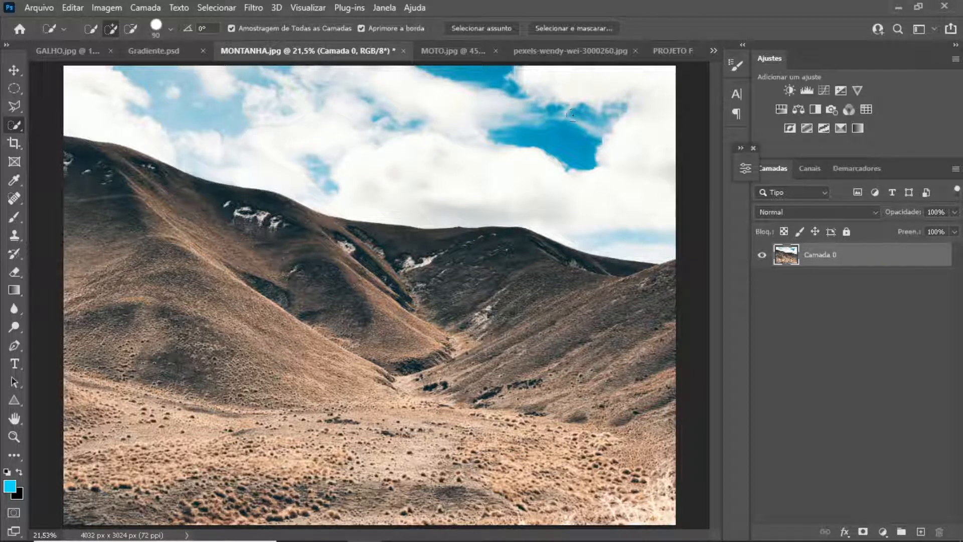
right_click(17, 127)
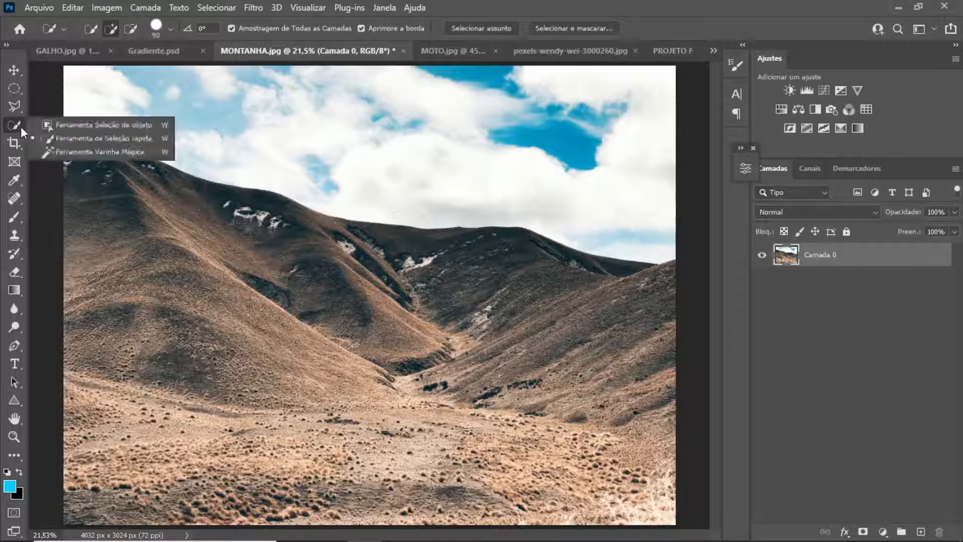
click(94, 152)
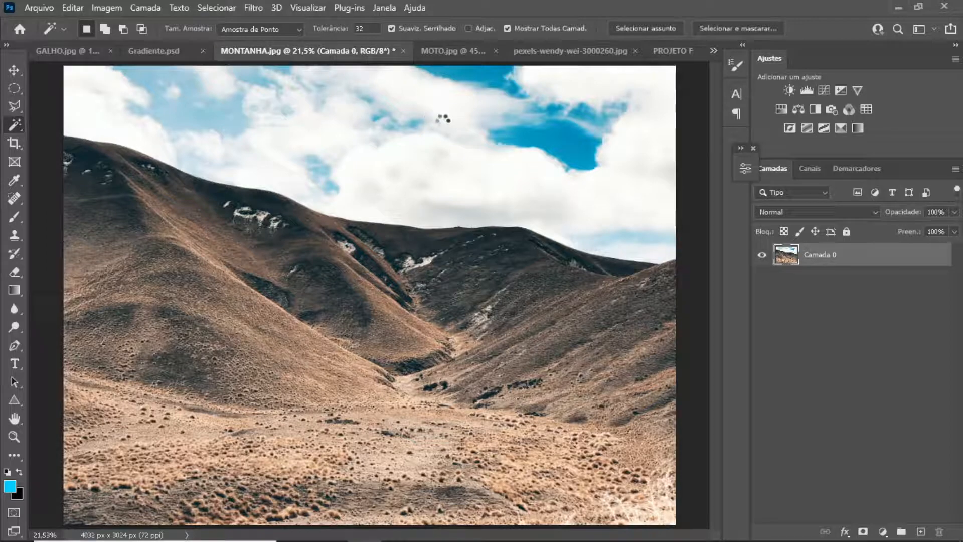
click(474, 178)
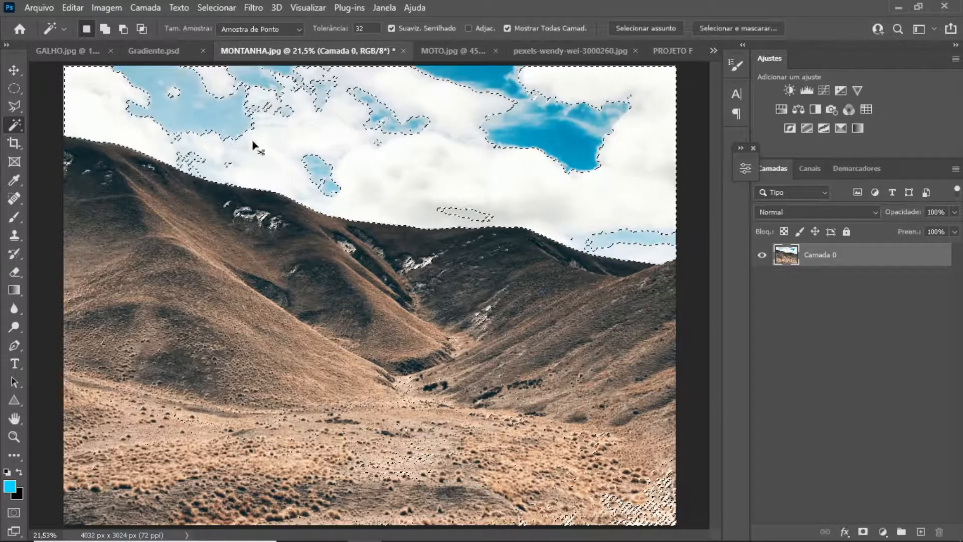
key(ctrl+d)
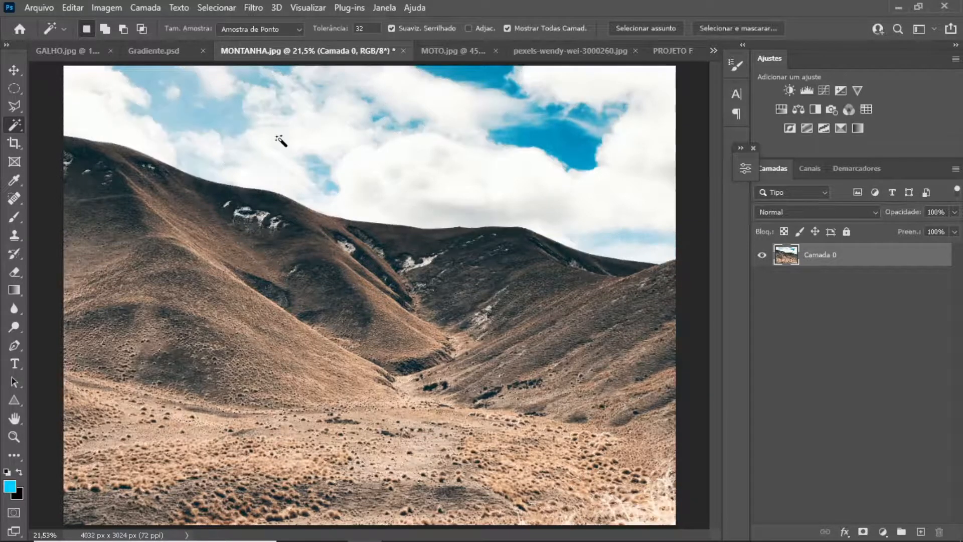
Select the entire sky above the mountains with the Quick Selection tool, delete it, and clear the selection
right_click(18, 130)
click(126, 139)
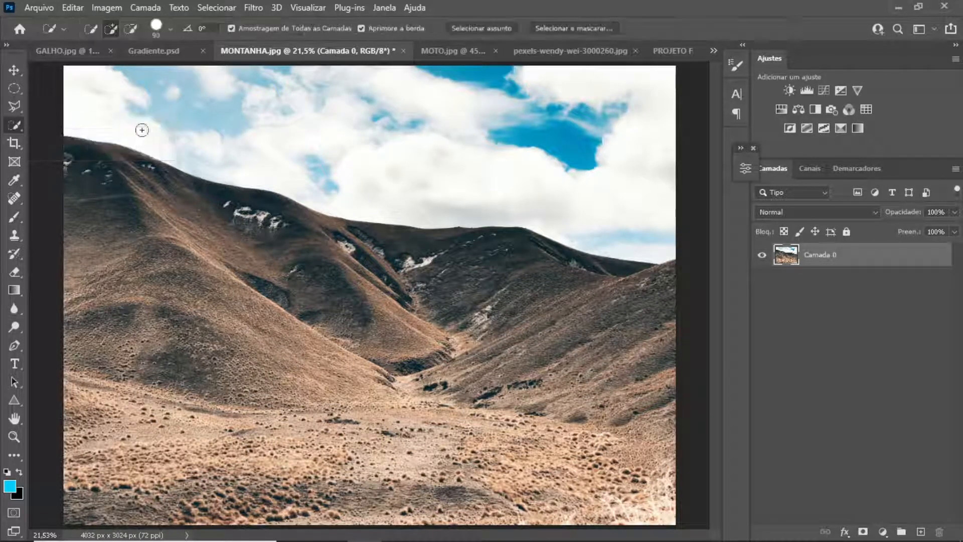
mouse_move(73, 79)
mouse_down()
mouse_move(131, 78)
mouse_move(148, 91)
mouse_move(501, 95)
mouse_move(561, 187)
mouse_move(673, 252)
mouse_up()
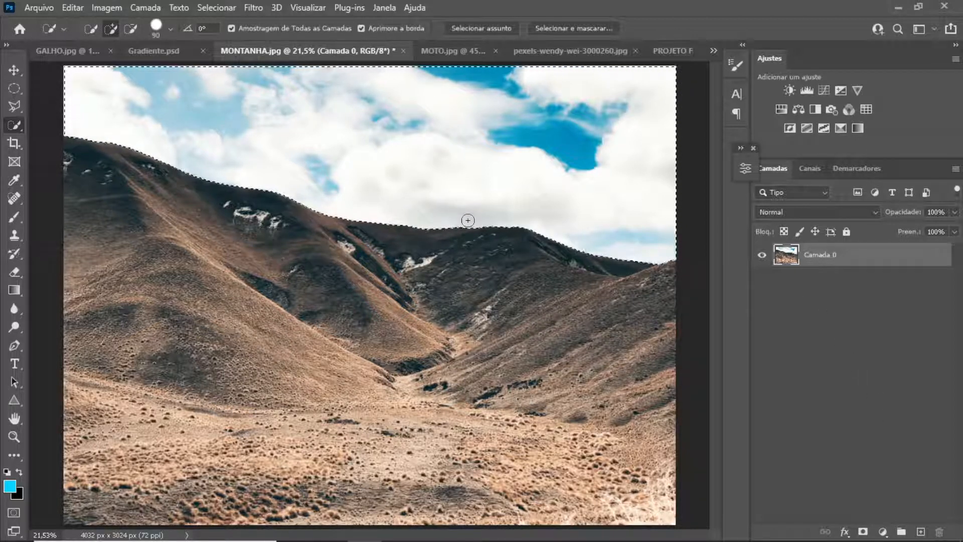
key(Delete)
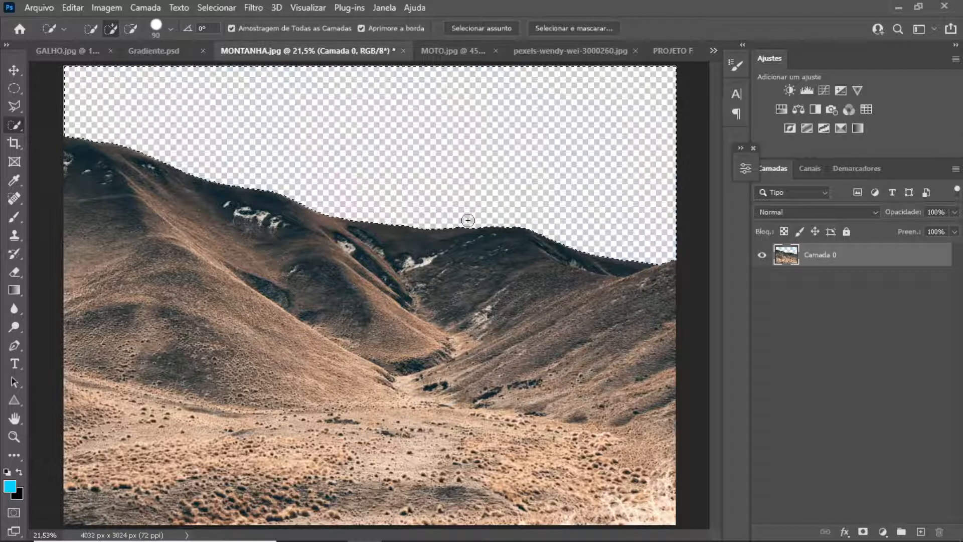
key(ctrl+d)
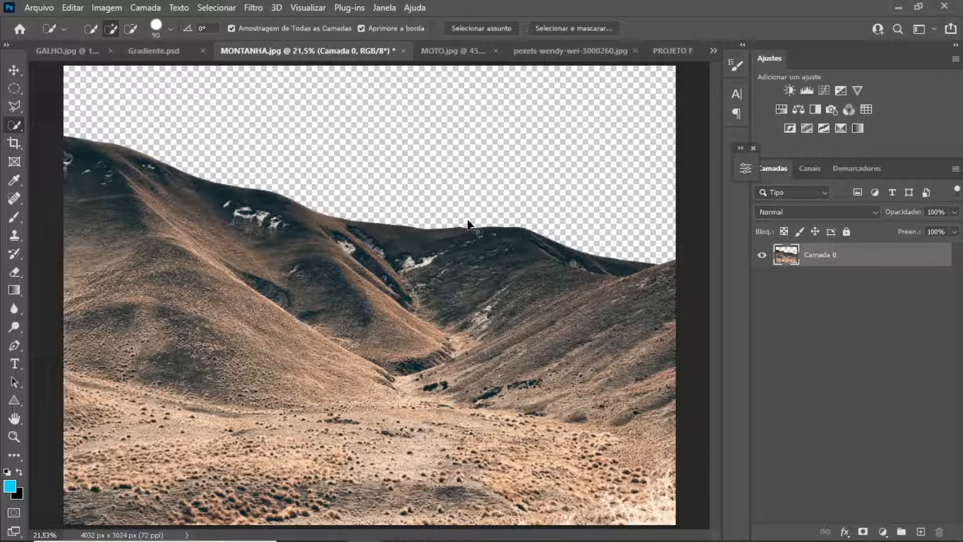
In MOTO.jpg, select the blue sky around the motorcyclist using the Magic Wand at tolerance 32 with contiguous selection off
key(ctrl+Tab)
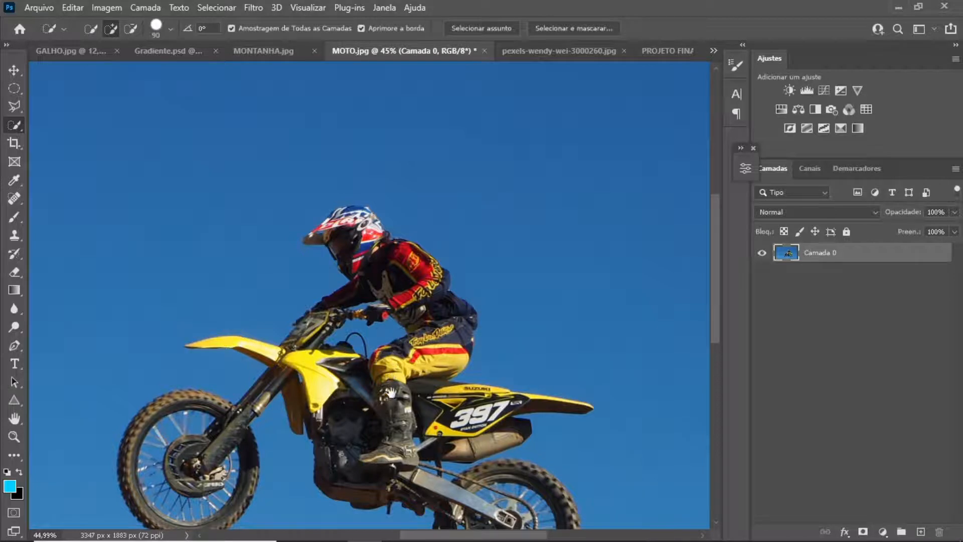
scroll(392, 393, down, 4)
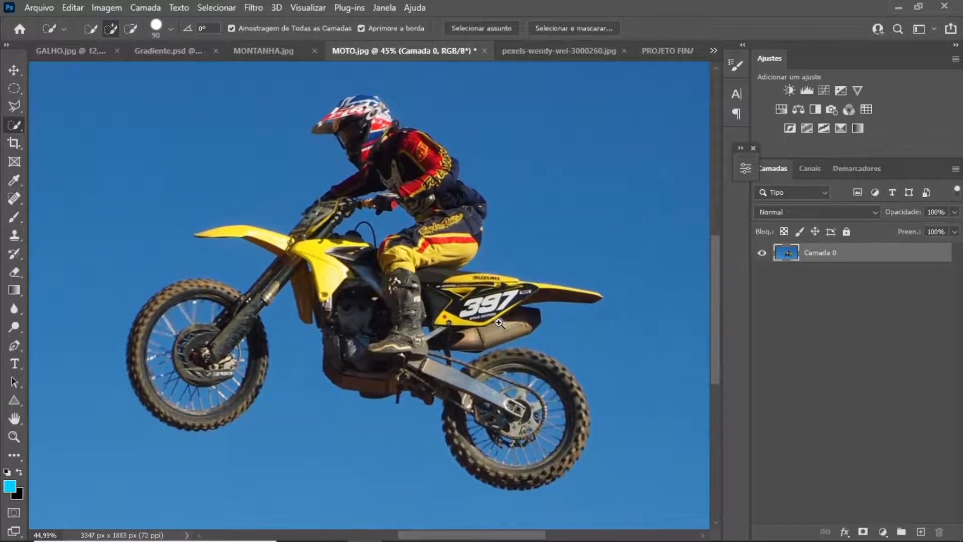
drag(499, 323, 411, 307)
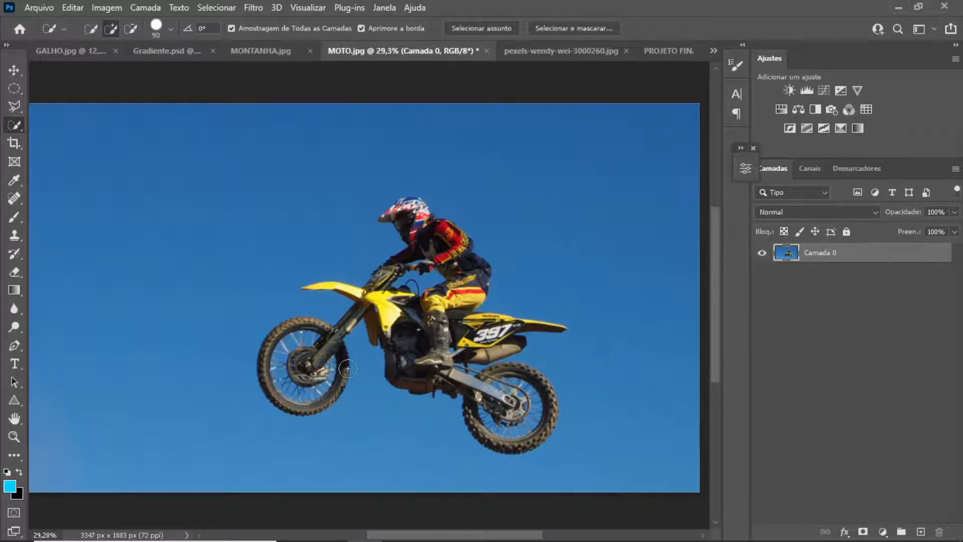
right_click(13, 126)
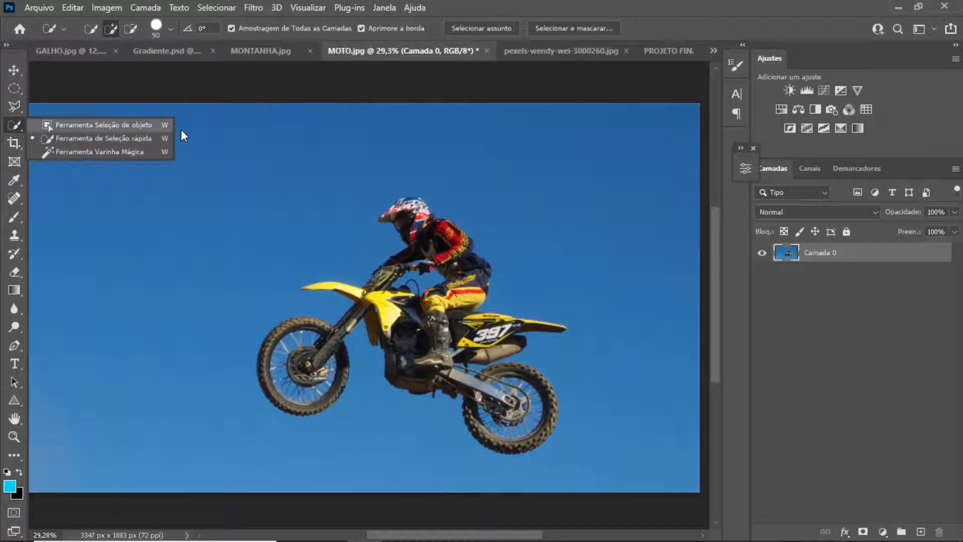
click(156, 151)
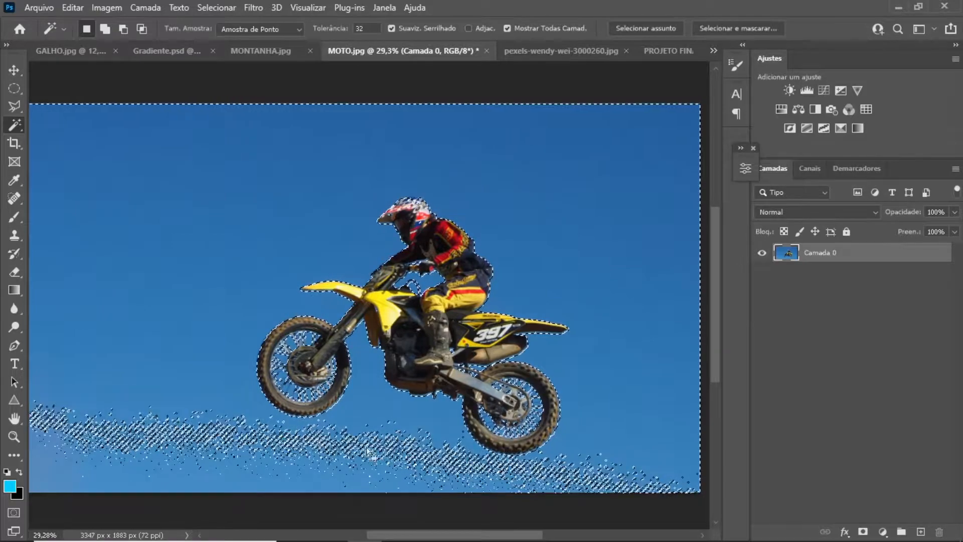
Add the unselected sky along the lower part of the photo to the Magic Wand selection
key(shift)
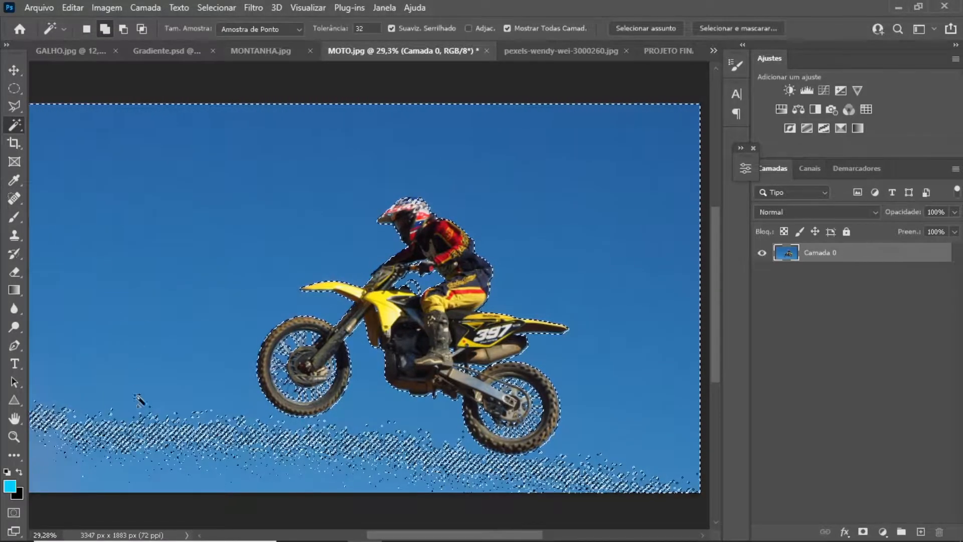
shift+click(133, 436)
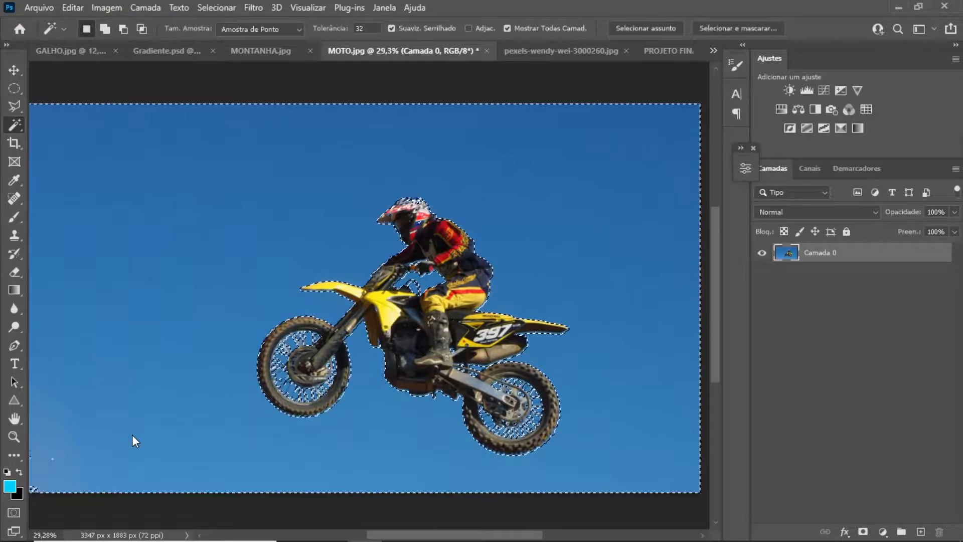
shift+click(33, 489)
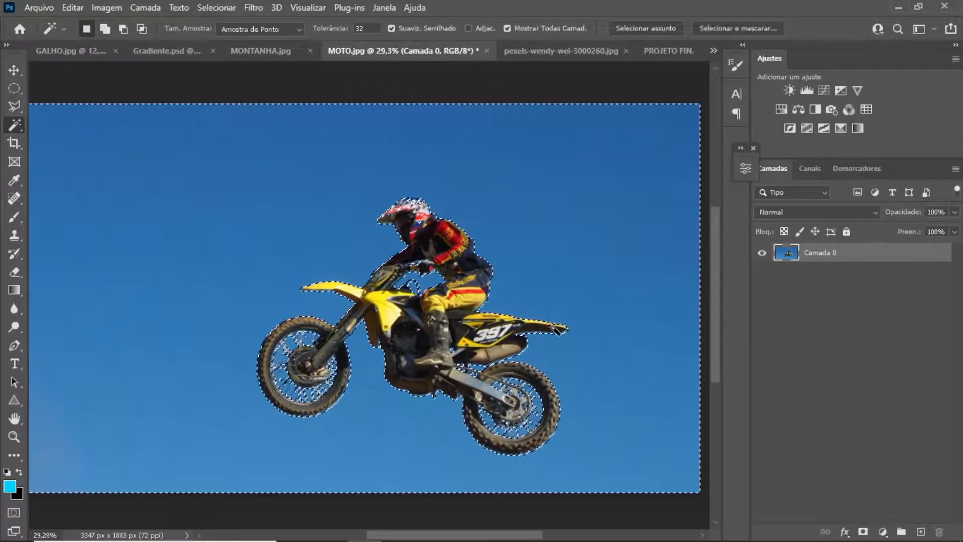
Delete the selected sky around the motorcyclist, clear the selection, and switch to the Move tool
key(Delete)
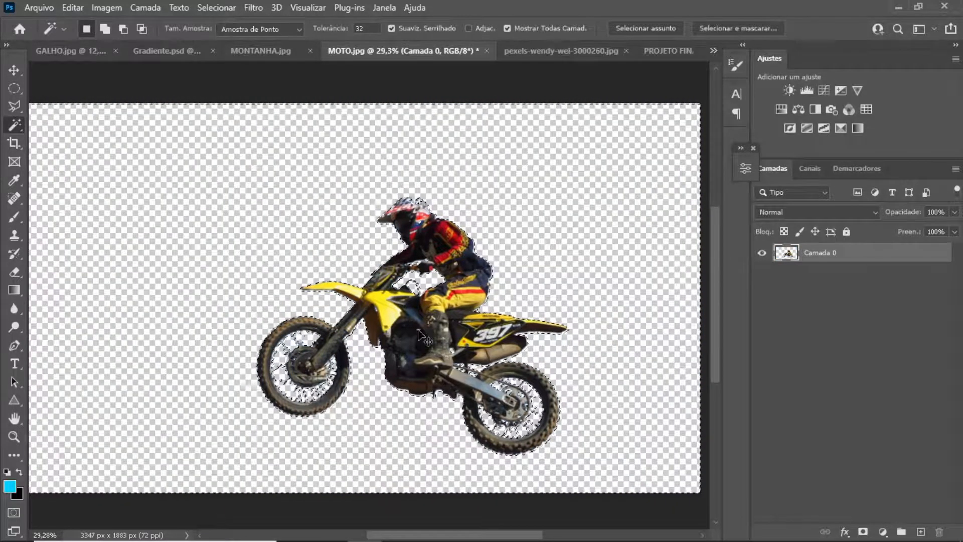
key(ctrl+d)
key(v)
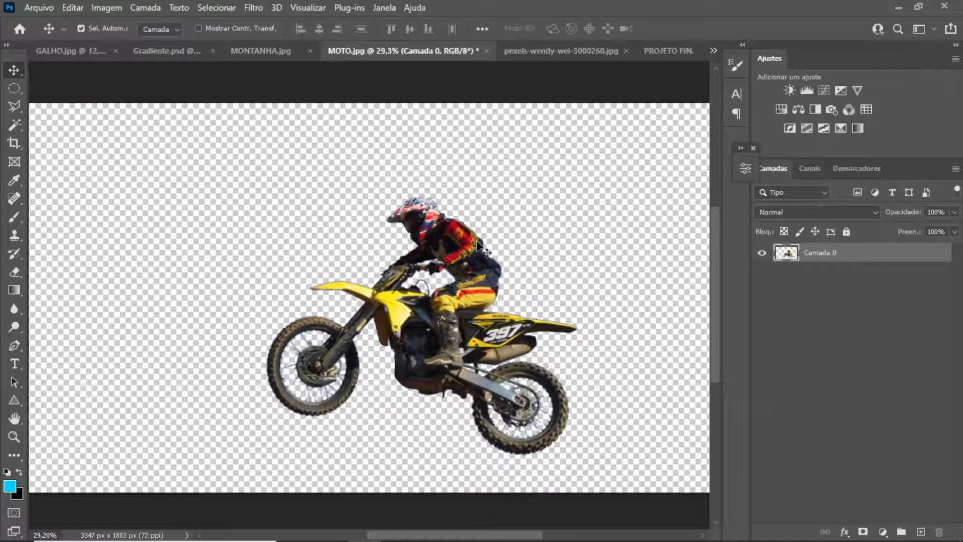
In GALHO.jpg, select the blue sky around the branches using the Magic Wand at tolerance 32 with contiguous selection off
click(74, 52)
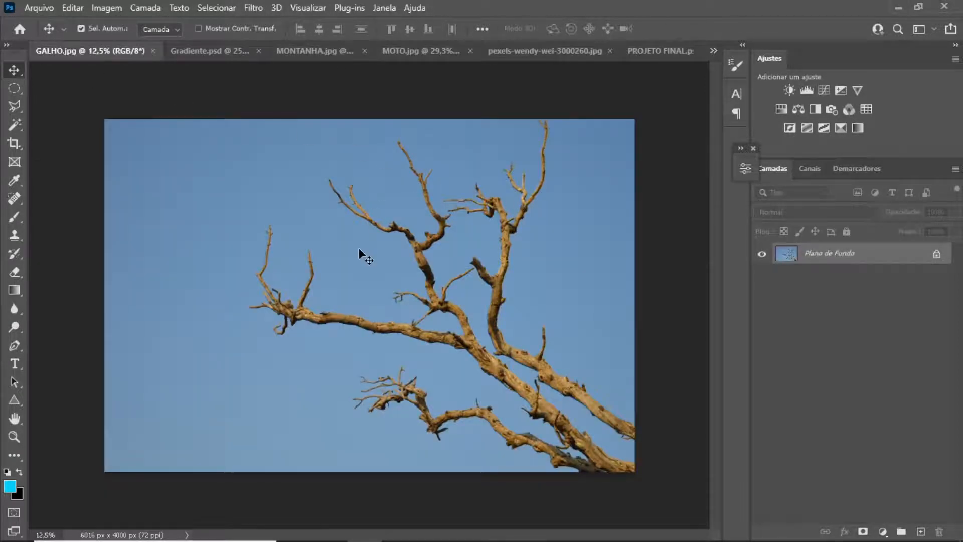
key(ctrl)
drag(367, 257, 384, 258)
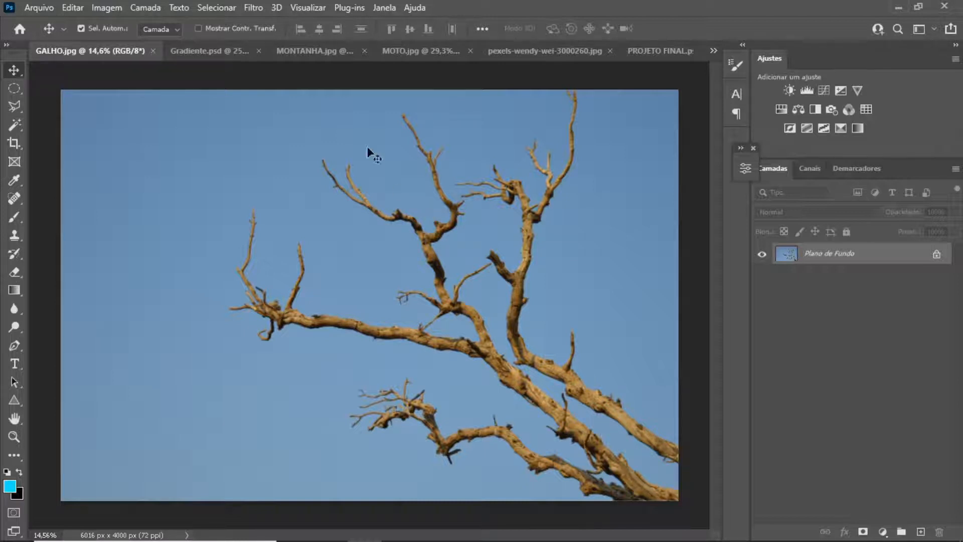
click(19, 127)
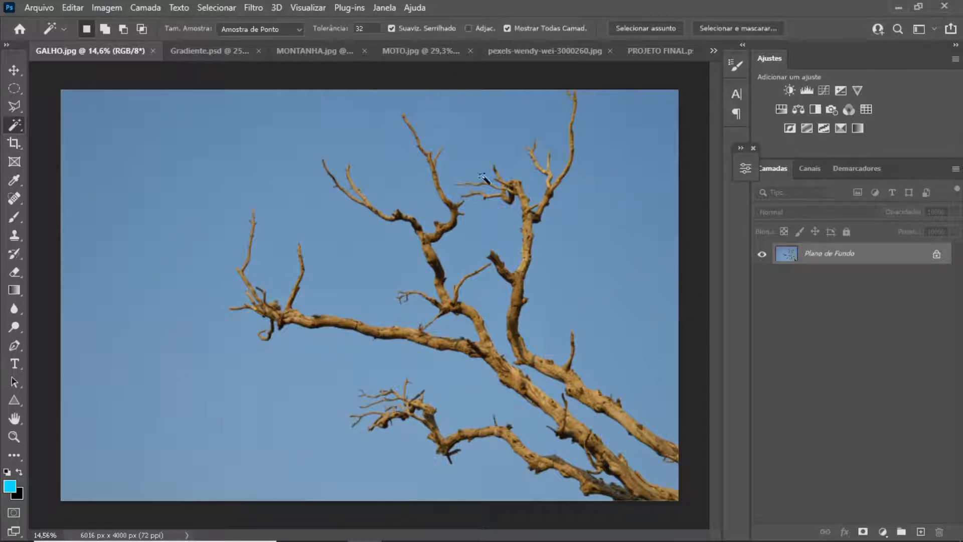
click(176, 143)
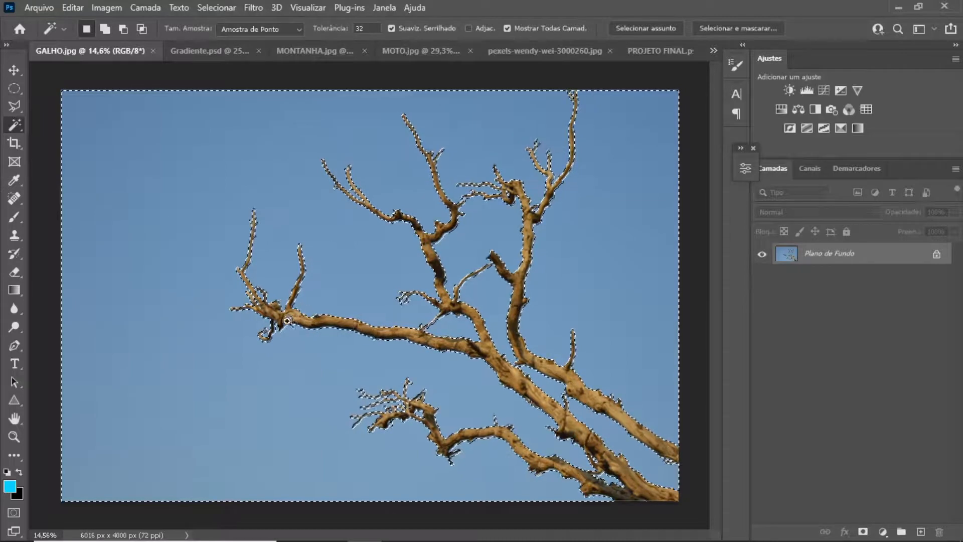
Examine the selection outline up close along the knots and forks of the branches
drag(291, 303, 344, 303)
drag(254, 336, 334, 336)
drag(153, 282, 189, 279)
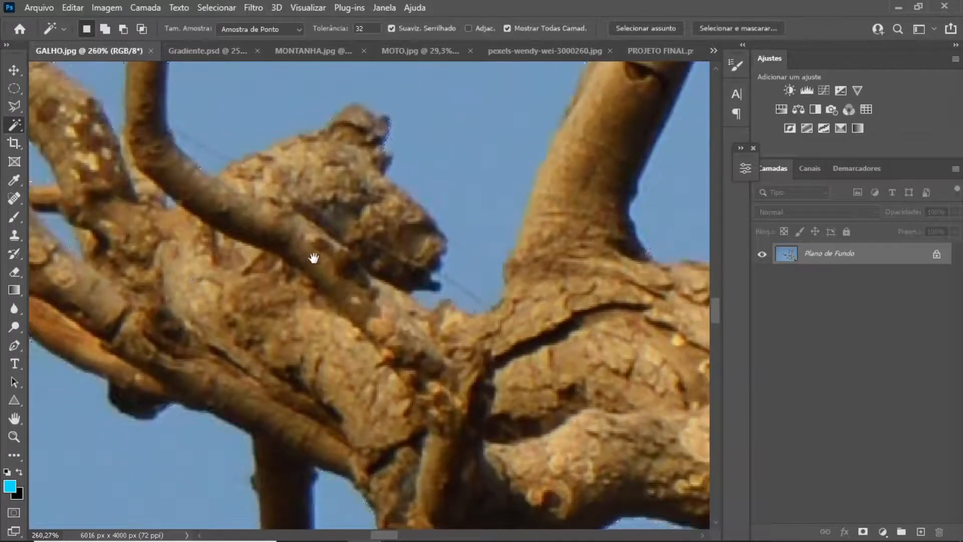
drag(314, 256, 366, 289)
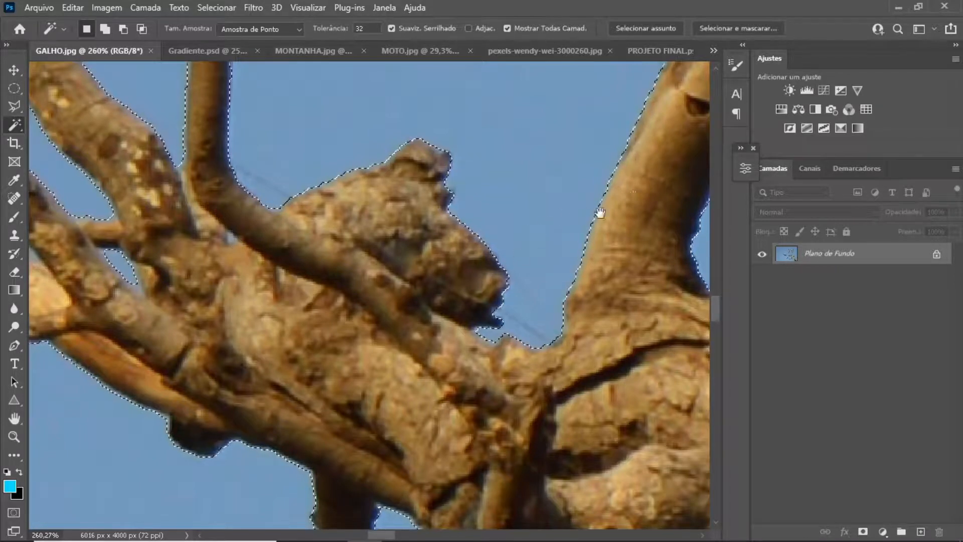
drag(657, 174, 398, 323)
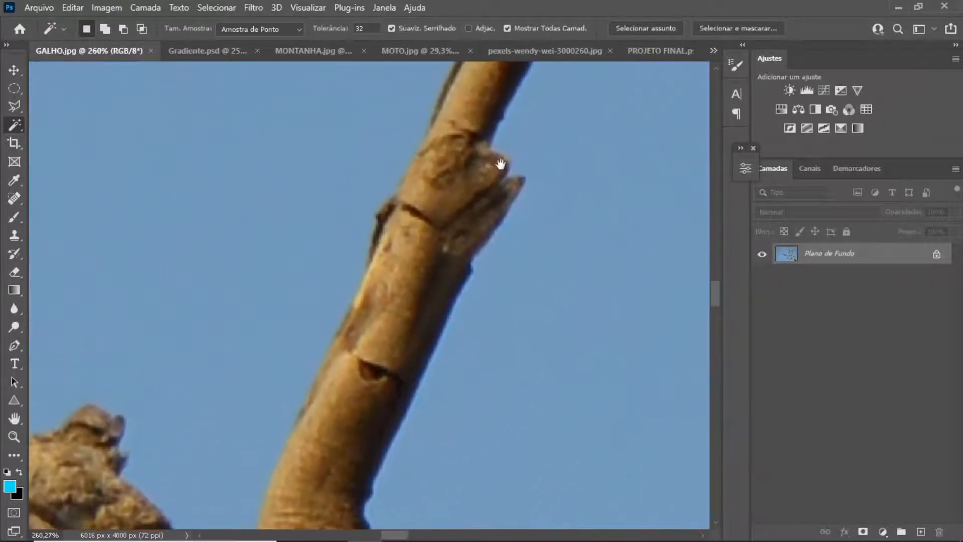
drag(376, 374, 546, 106)
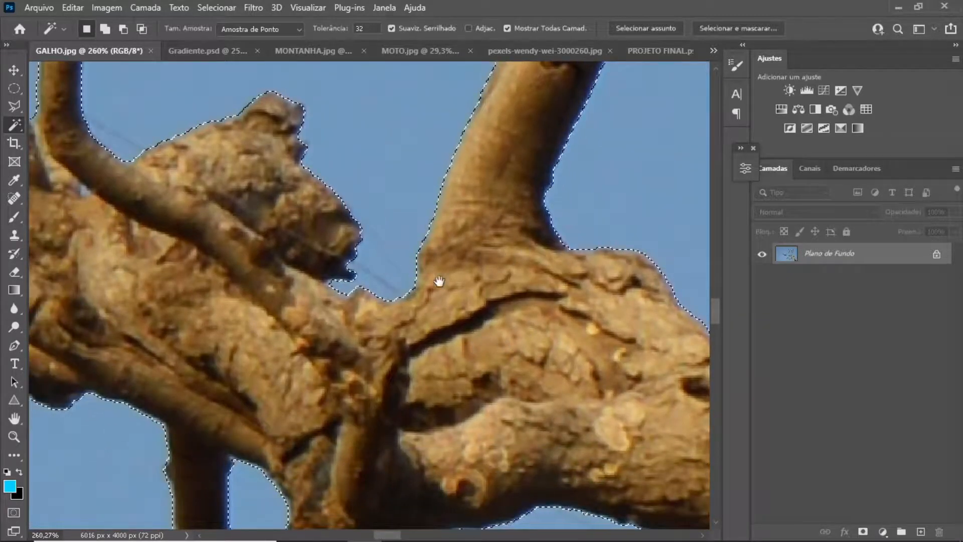
drag(474, 378, 612, 372)
drag(345, 86, 355, 254)
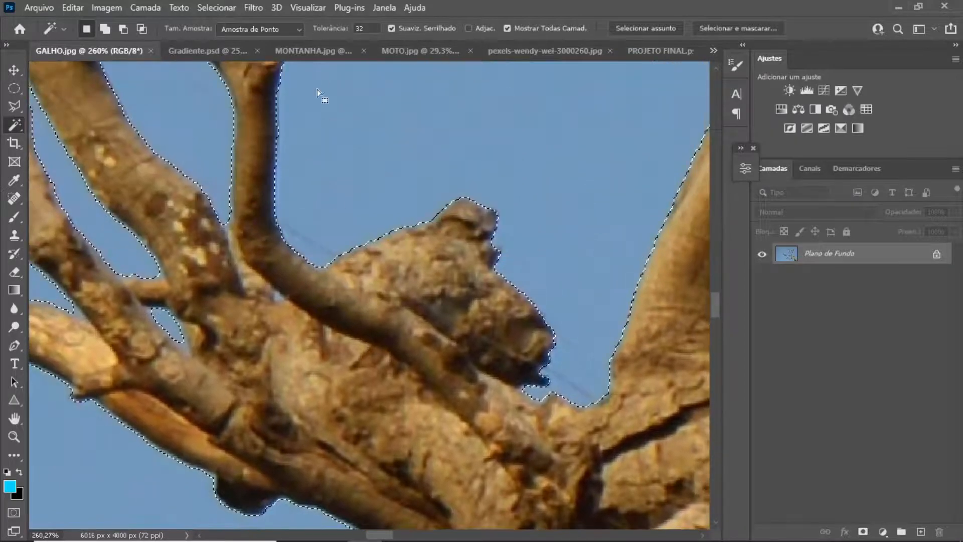
Clear the selection and reselect the sky with the Magic Wand, raising the tolerance to 50 and finally to 70
drag(367, 29, 315, 20)
text(50)
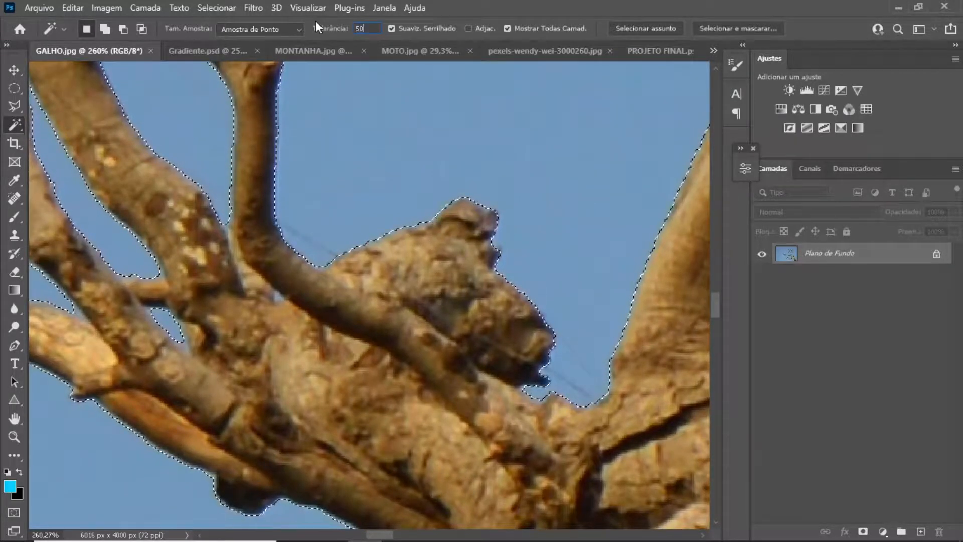
click(357, 168)
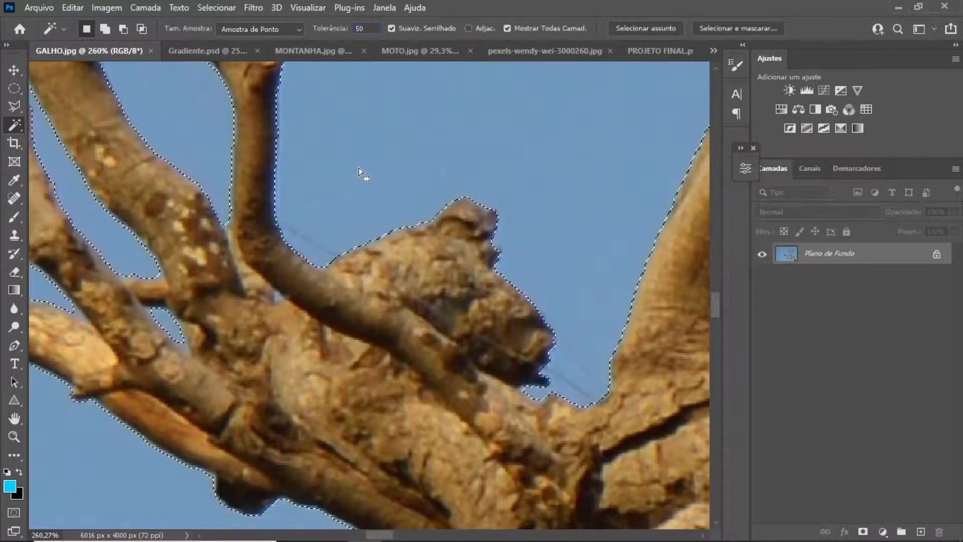
key(ctrl+d)
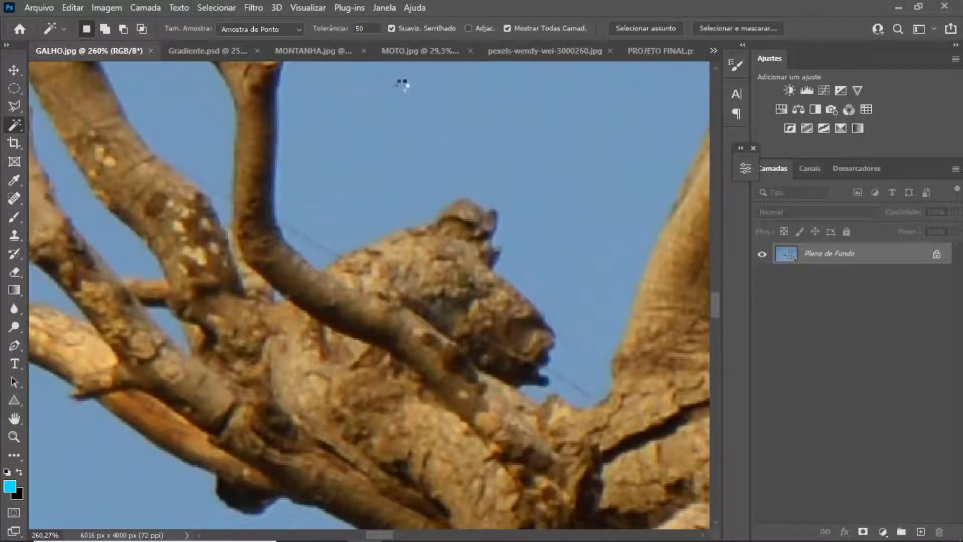
key(alt)
scroll(339, 277, down, 5)
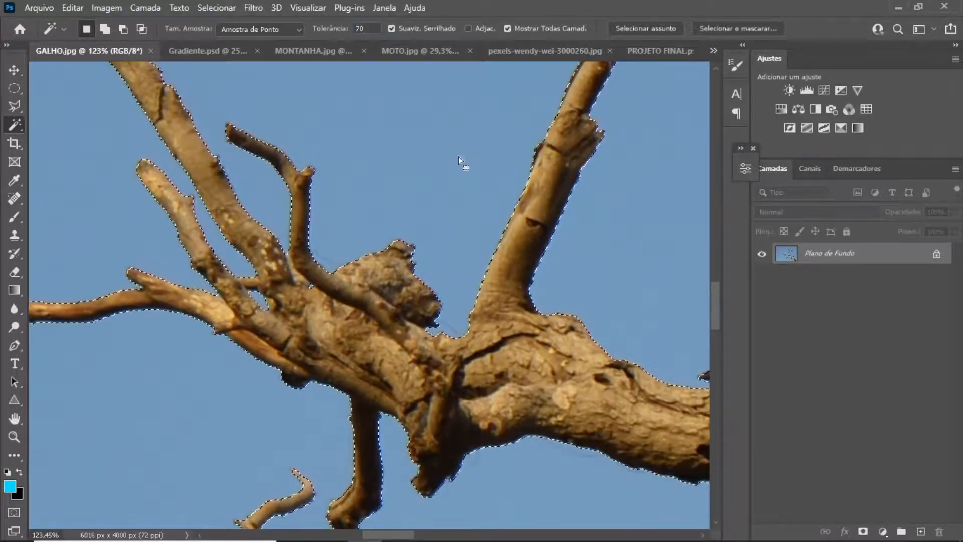
Check the selection's small gaps between the branches, and invert the selection to select the branches instead of the sky
drag(289, 287, 364, 290)
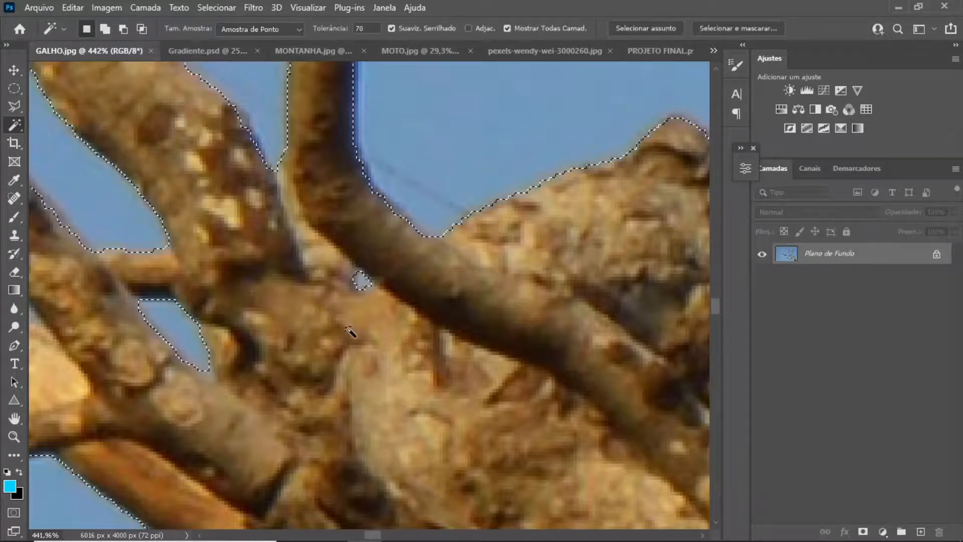
scroll(352, 333, down, 5)
scroll(358, 328, down, 3)
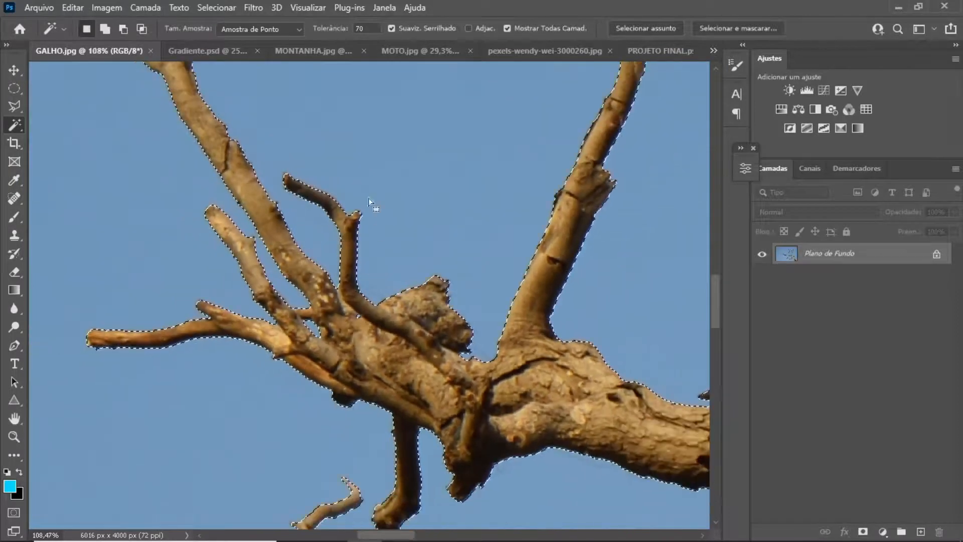
click(218, 9)
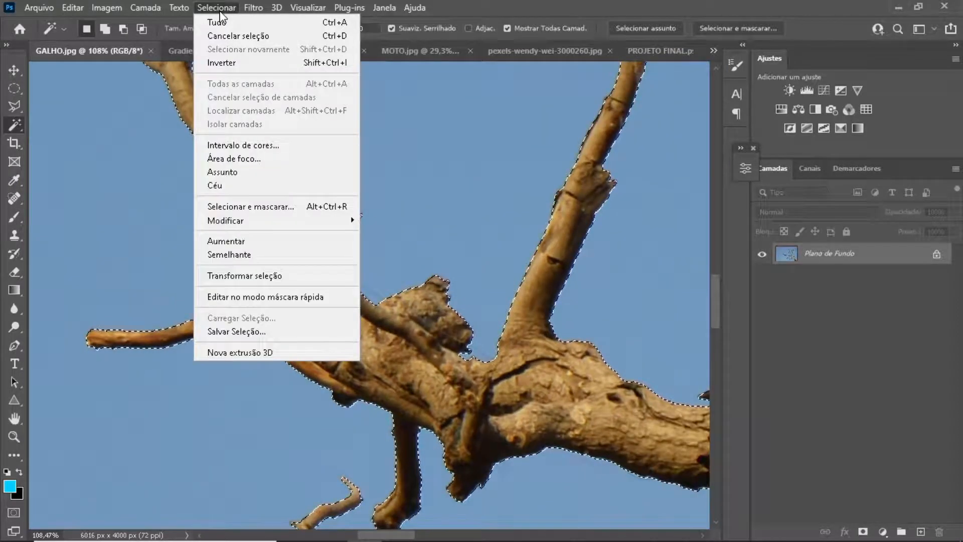
click(242, 64)
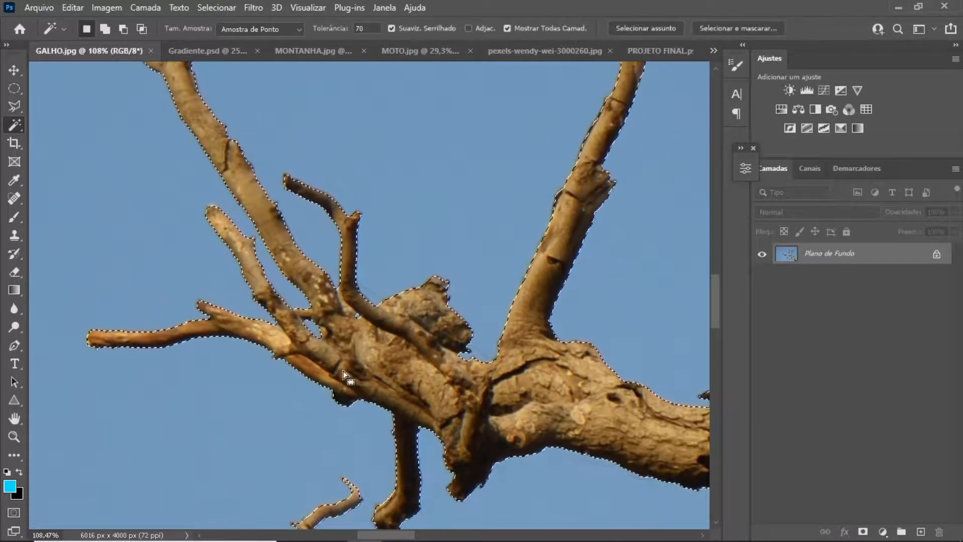
scroll(416, 366, down, 3)
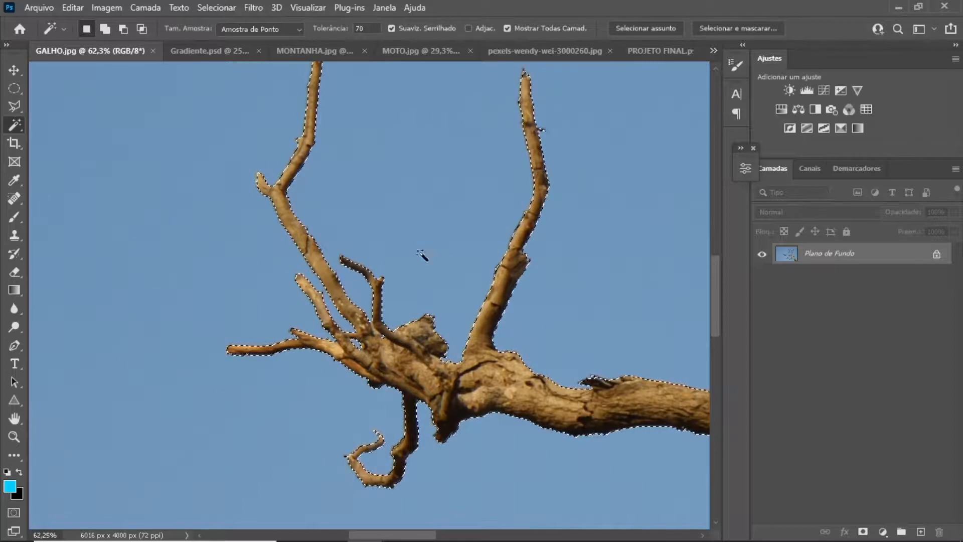
Copy the selected branches and paste them into PROJETO FINAL.psd as a new layer above MOLDURA
key(ctrl+0)
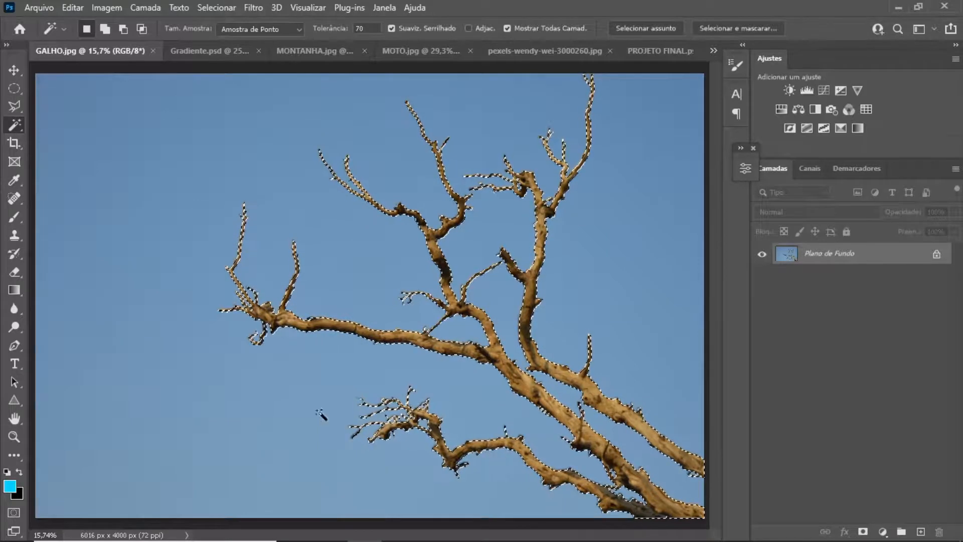
click(643, 53)
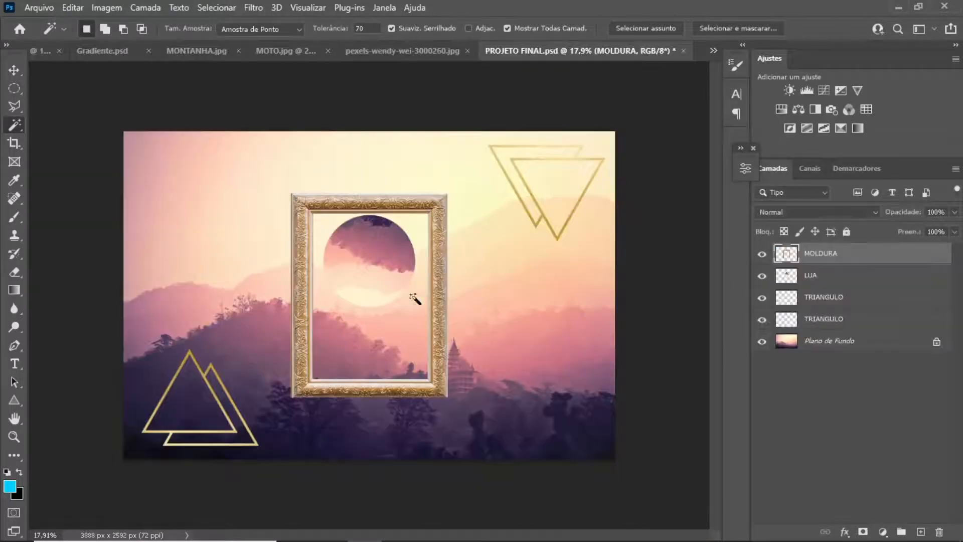
drag(385, 328, 383, 323)
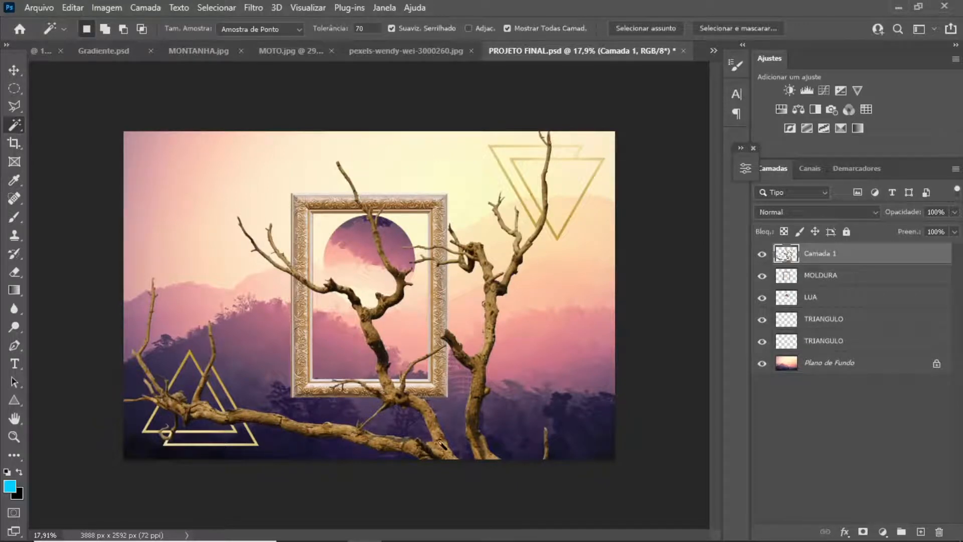
Using Free Transform, scale the pasted branches proportionally to about 21% and position them inside the lower part of the golden frame
click(14, 70)
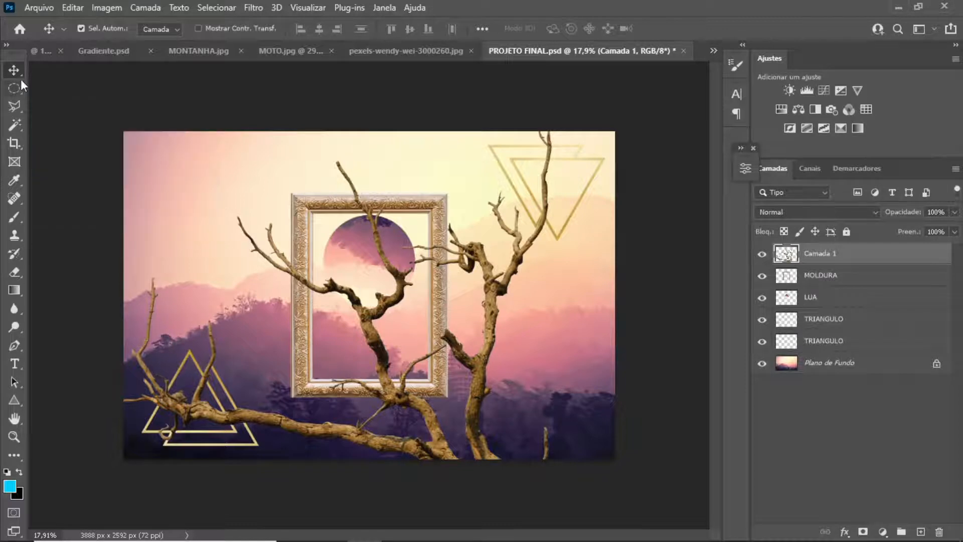
click(73, 7)
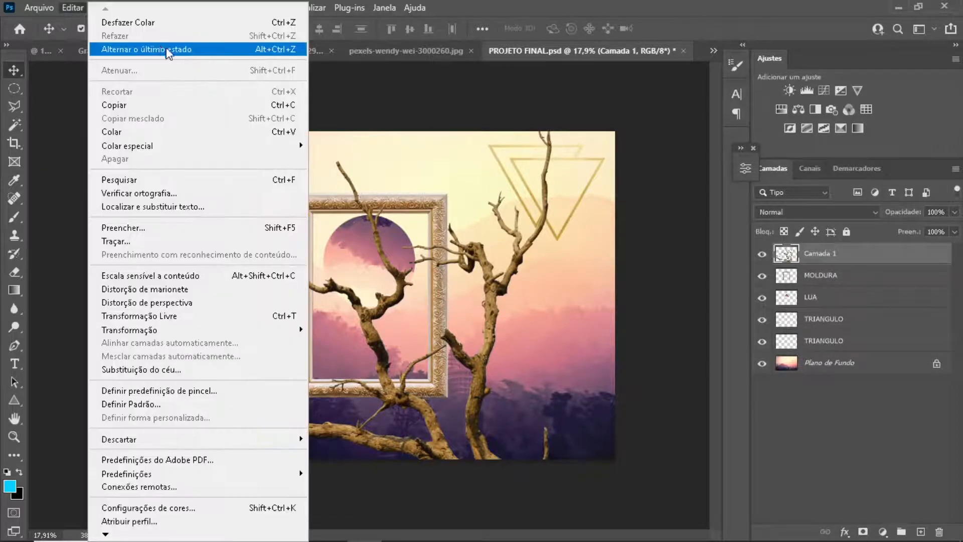
click(167, 317)
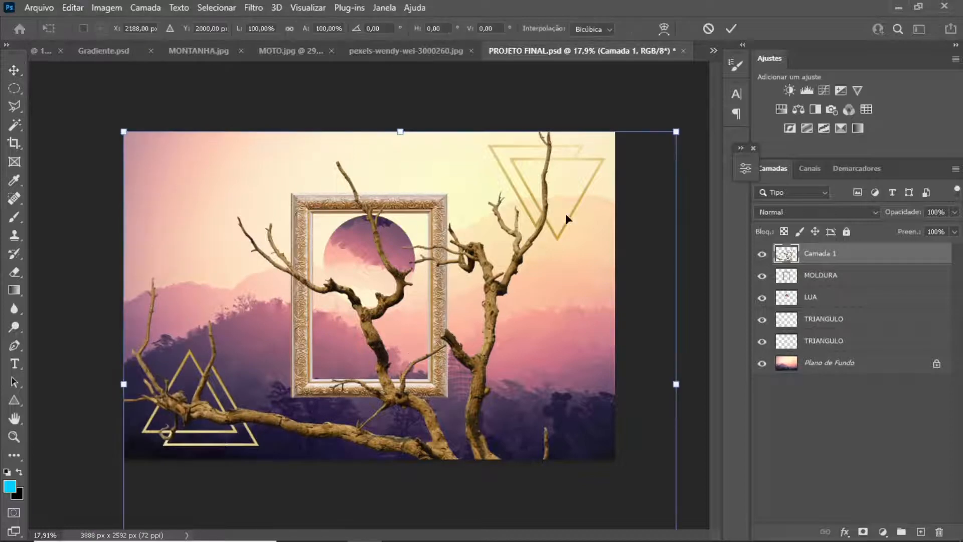
drag(679, 133, 465, 281)
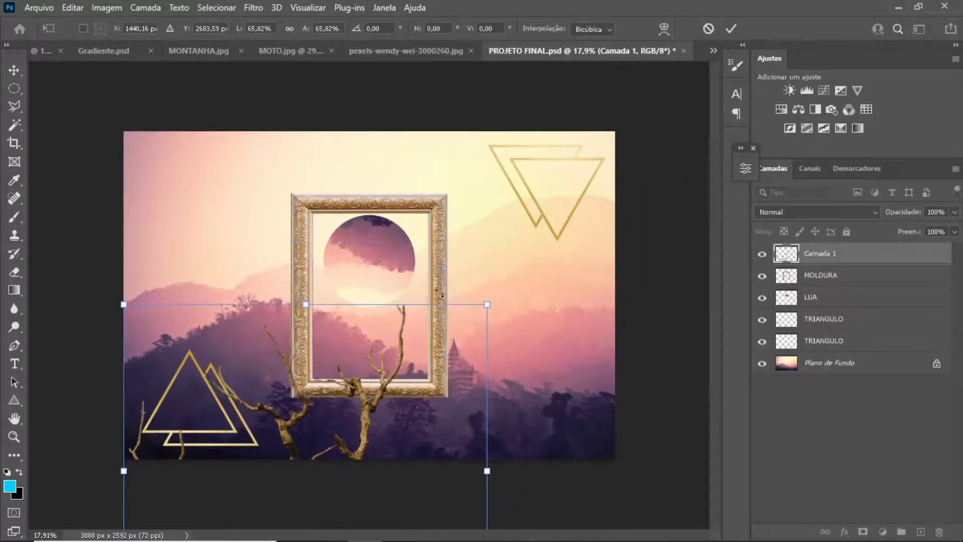
drag(362, 436, 503, 196)
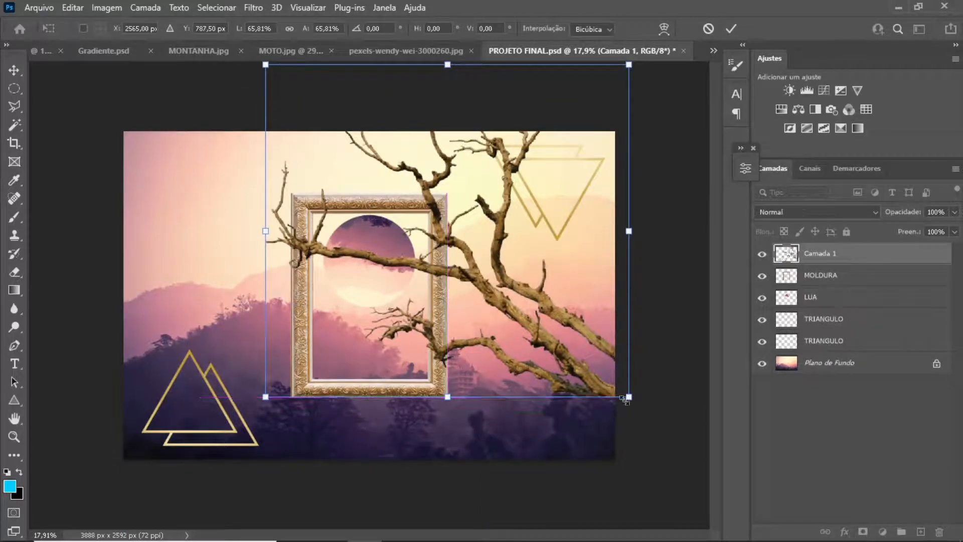
drag(628, 396, 387, 357)
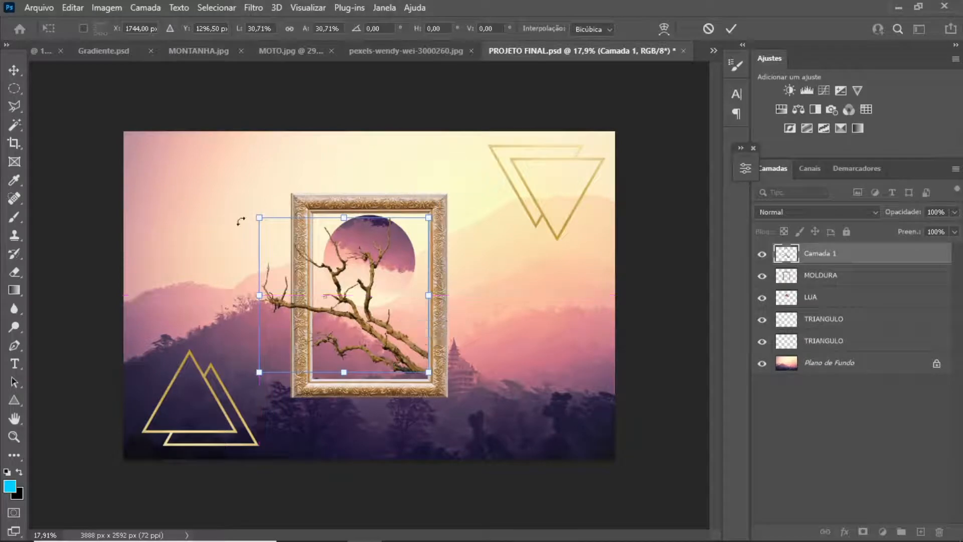
drag(260, 218, 313, 267)
Flip the branches horizontally inside the golden frame within the active Free Transform
key(alt+space)
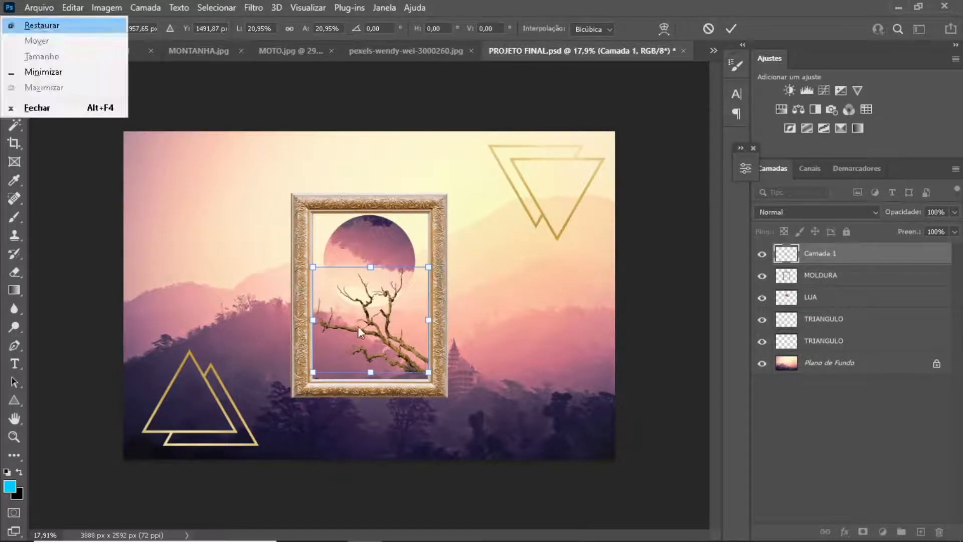
key(Escape)
drag(359, 343, 419, 348)
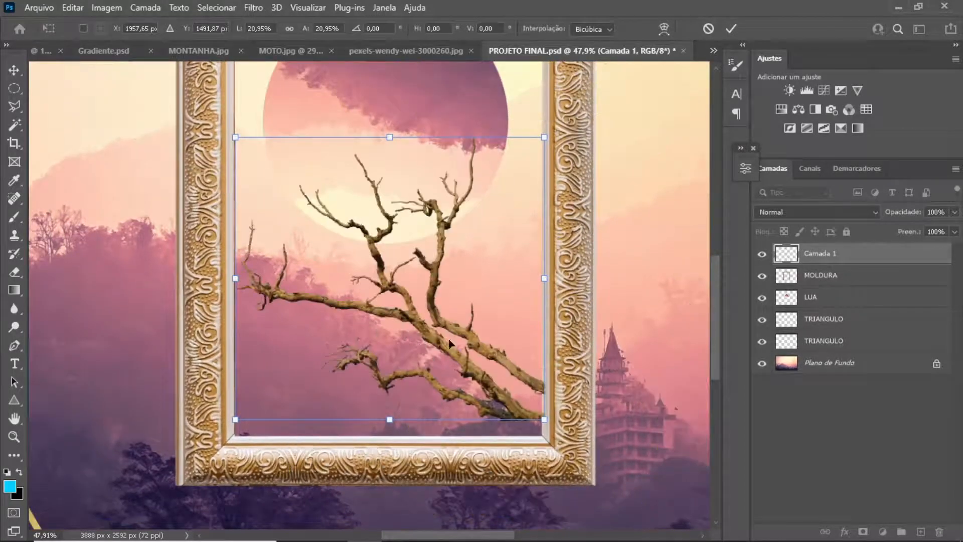
right_click(408, 293)
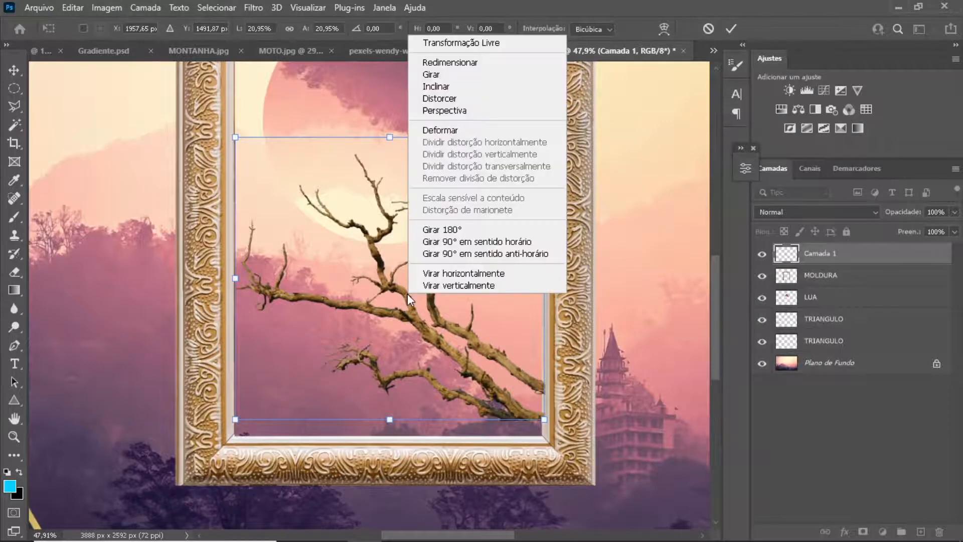
click(477, 280)
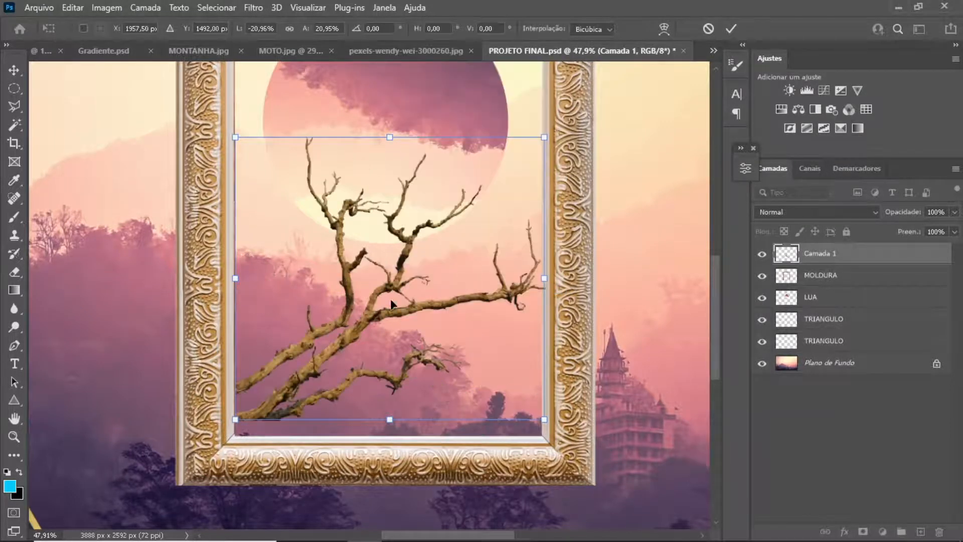
Move the flipped branches down against the lower-left inner corner of the golden frame
mouse_move(289, 409)
mouse_down()
mouse_move(295, 420)
mouse_move(282, 418)
mouse_up()
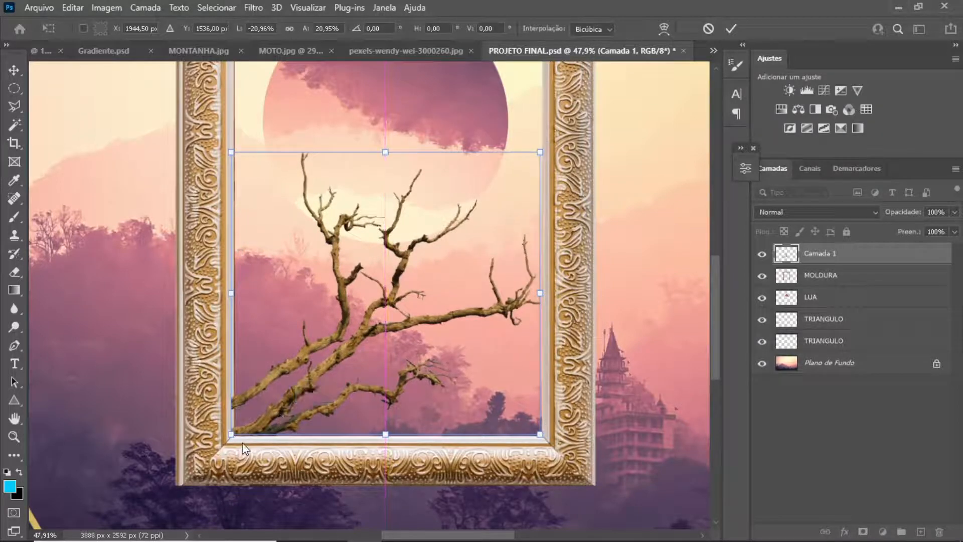
key(alt+space)
key(Escape)
drag(249, 435, 276, 434)
scroll(269, 427, down, 6)
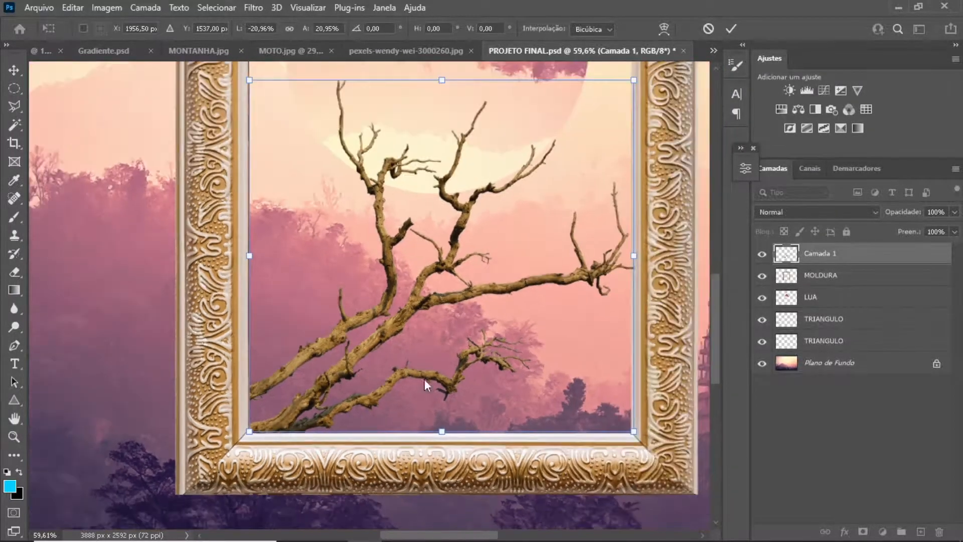
Scale the branches down slightly to about 20.8% so they fit the frame's inner width, and apply the transformation
key(alt+space)
click(646, 251)
drag(604, 235, 594, 278)
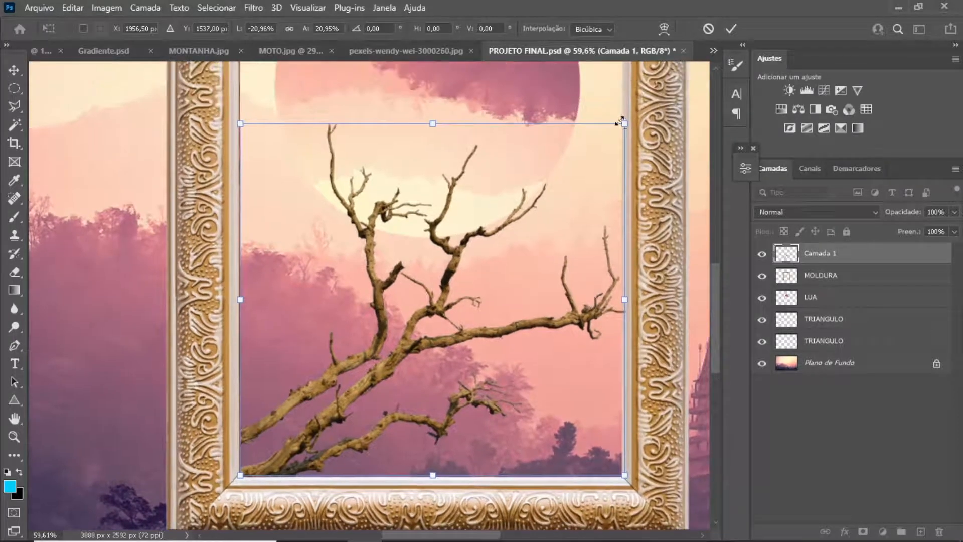
drag(628, 124, 624, 126)
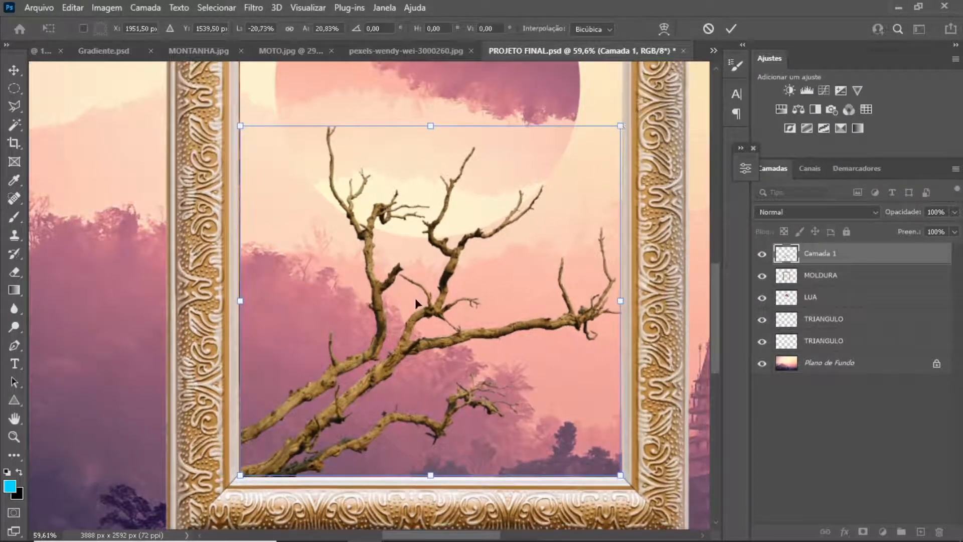
scroll(414, 297, down, 1)
key(Return)
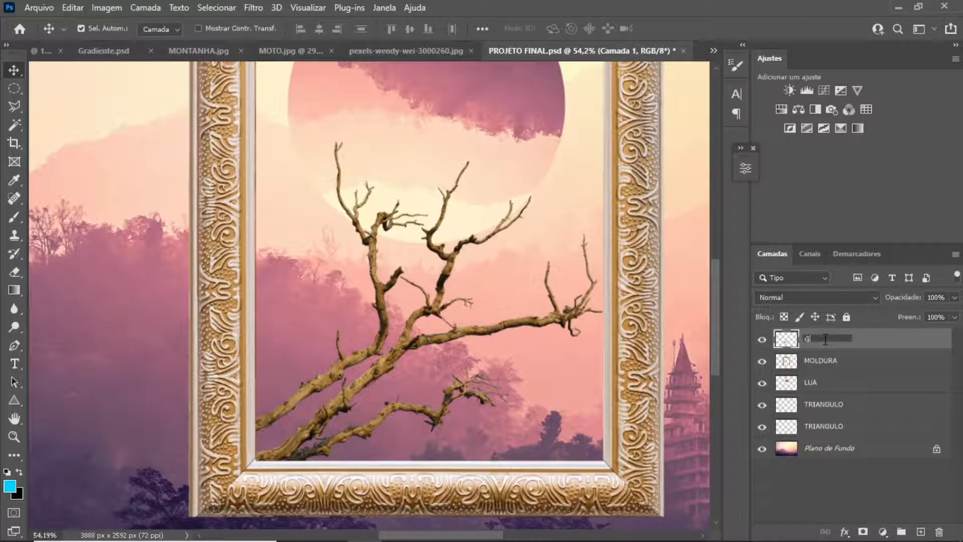
Rename the branches' layer GALHO and fit the whole composition in view
key(Return)
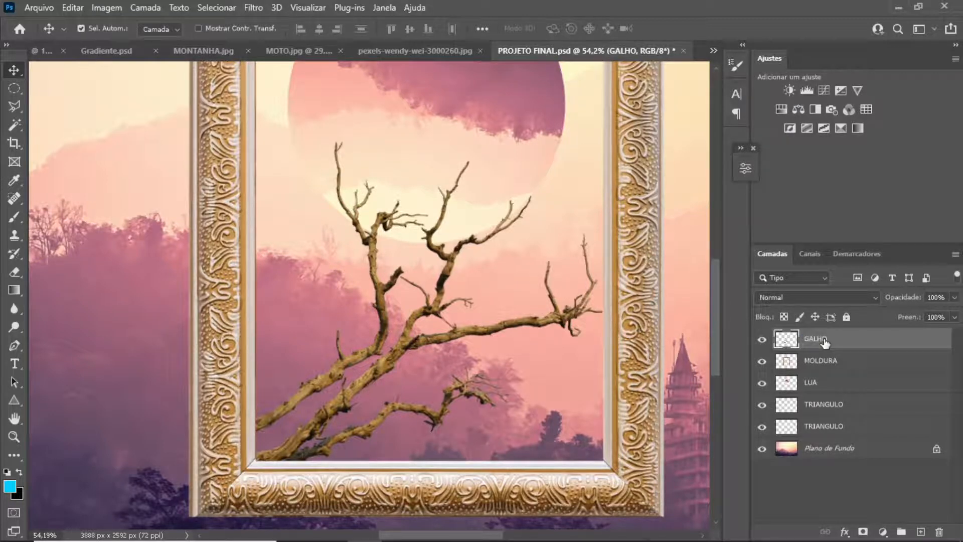
key(ctrl+0)
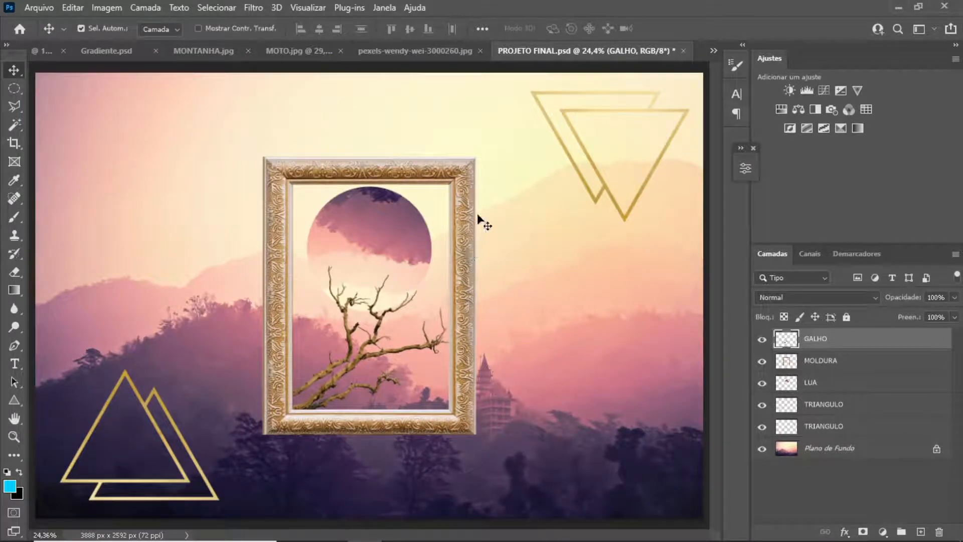
In the flying birds photo, select the white background with the Magic Wand at tolerance 32 and invert the selection
click(382, 50)
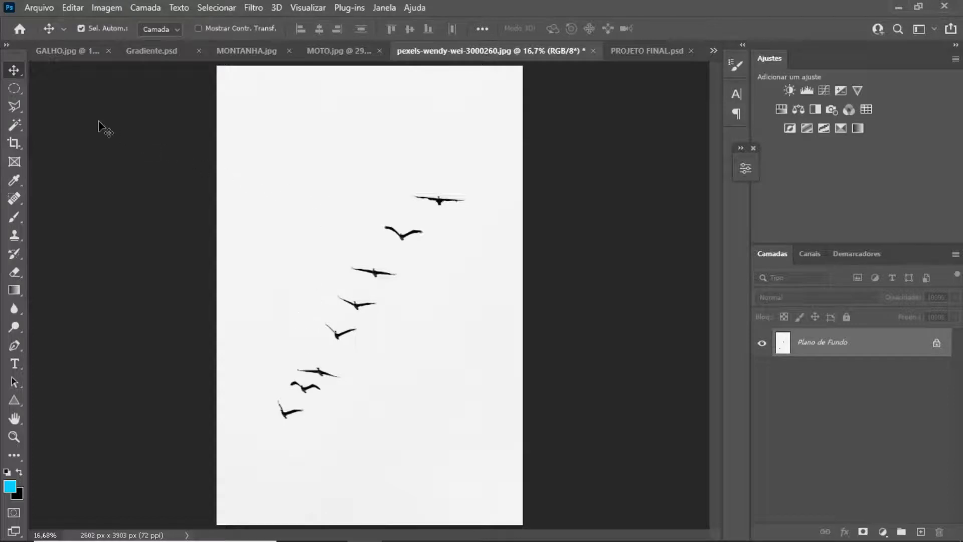
click(11, 129)
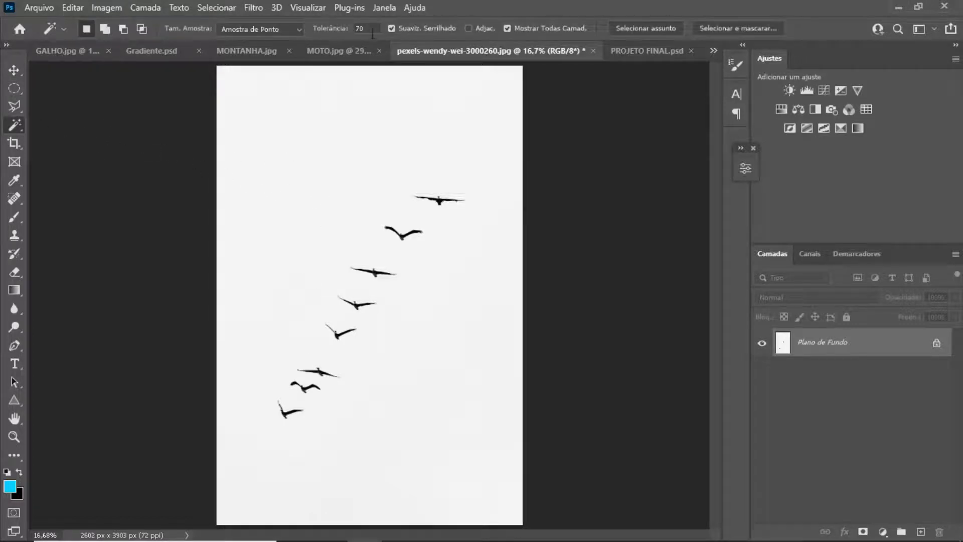
text(32)
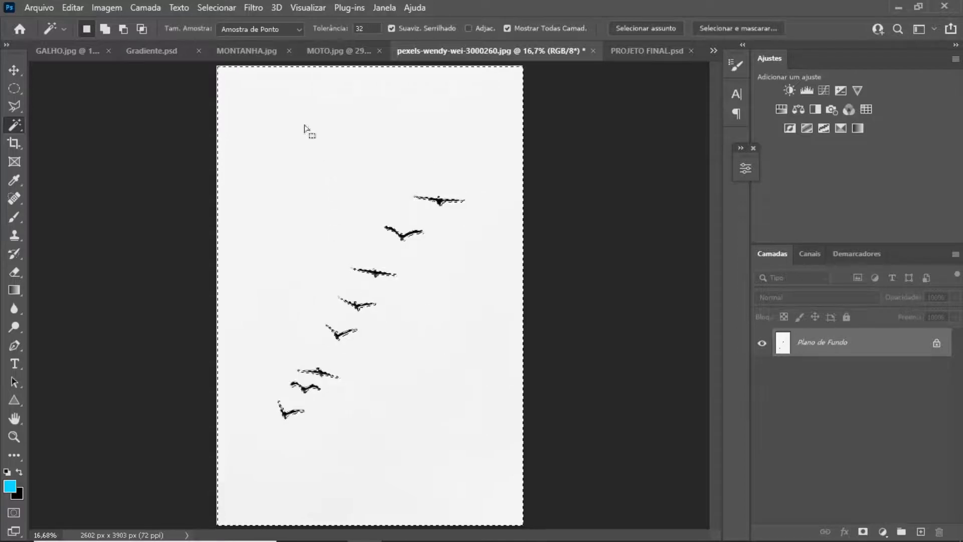
click(216, 8)
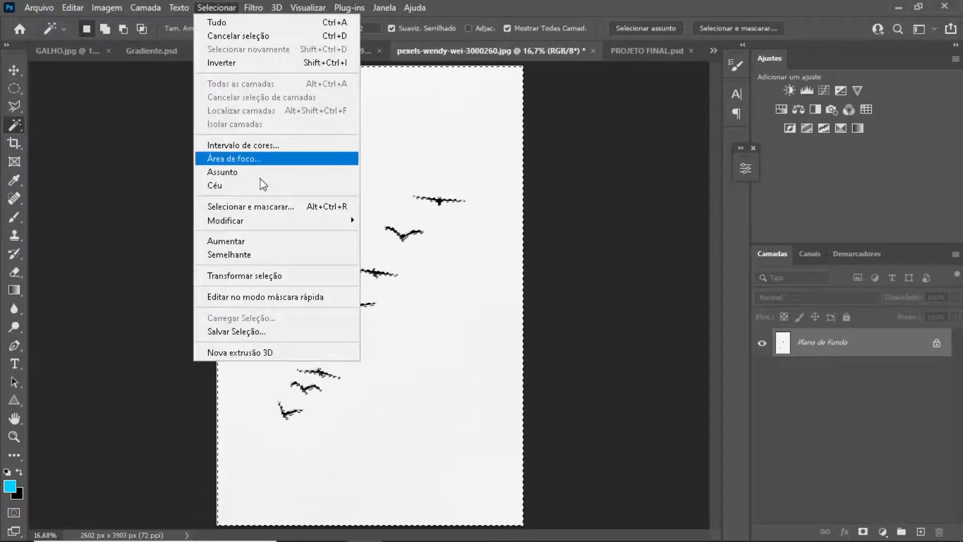
click(253, 63)
Check the selection edges around individual birds, and invert the selection again so it covers the birds rather than the background
drag(369, 282, 498, 281)
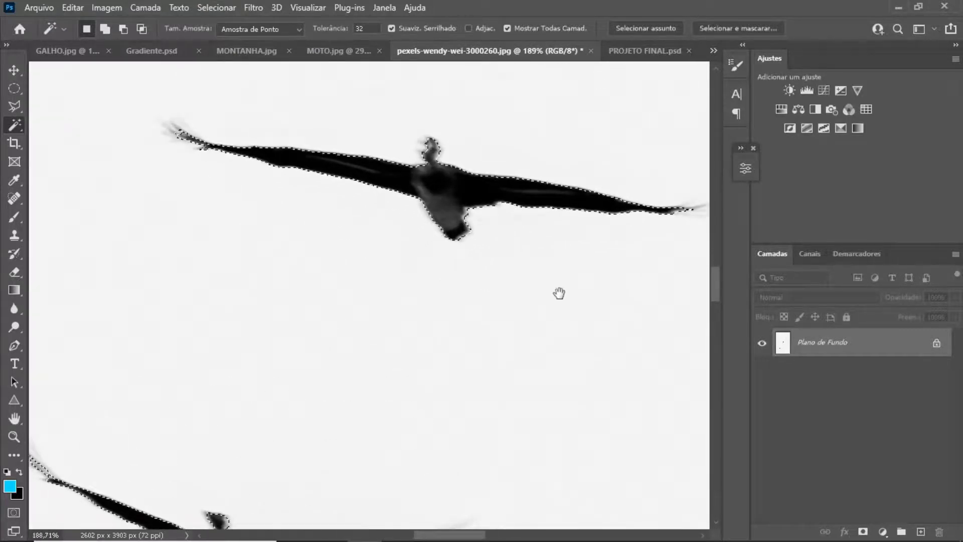
drag(621, 156, 420, 492)
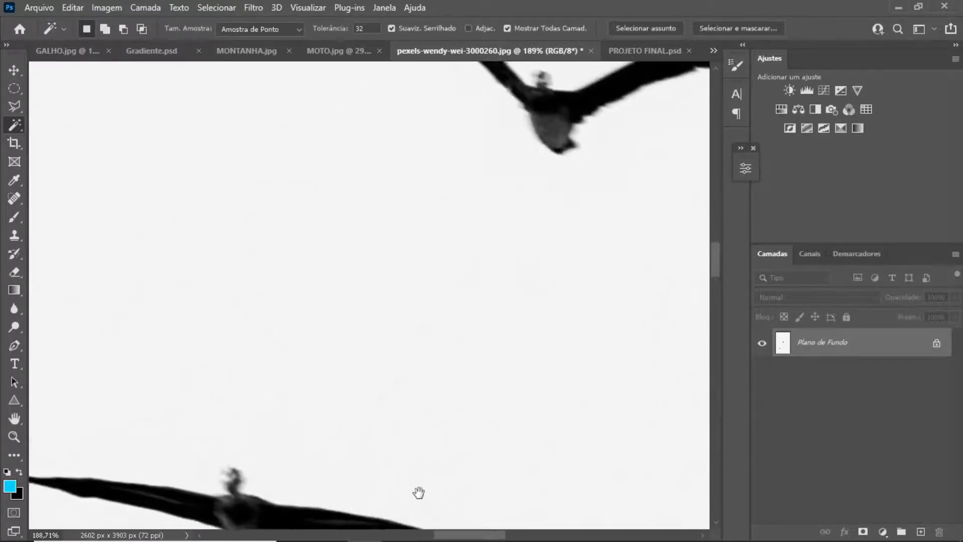
drag(644, 145, 511, 323)
scroll(499, 333, up, 3)
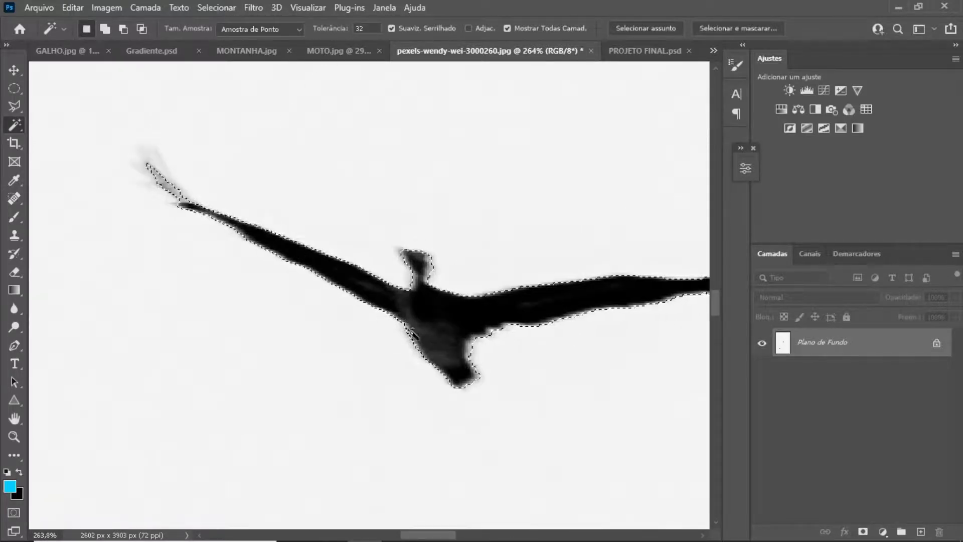
drag(532, 226, 321, 502)
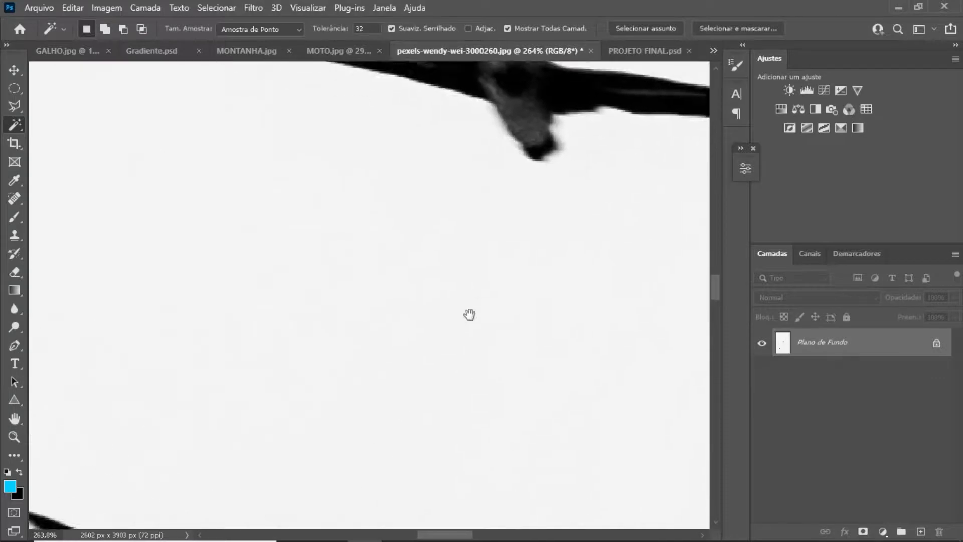
drag(585, 162, 426, 461)
click(398, 338)
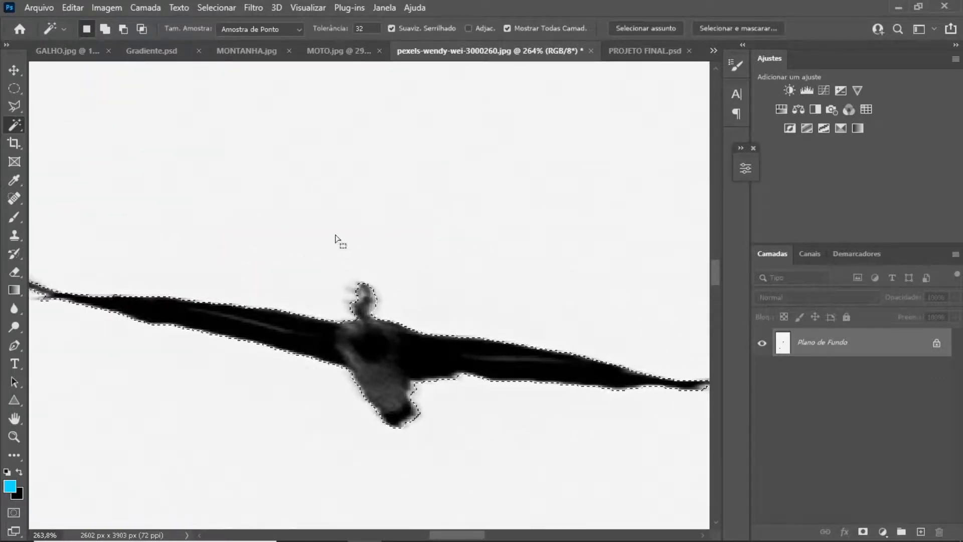
click(227, 10)
click(259, 63)
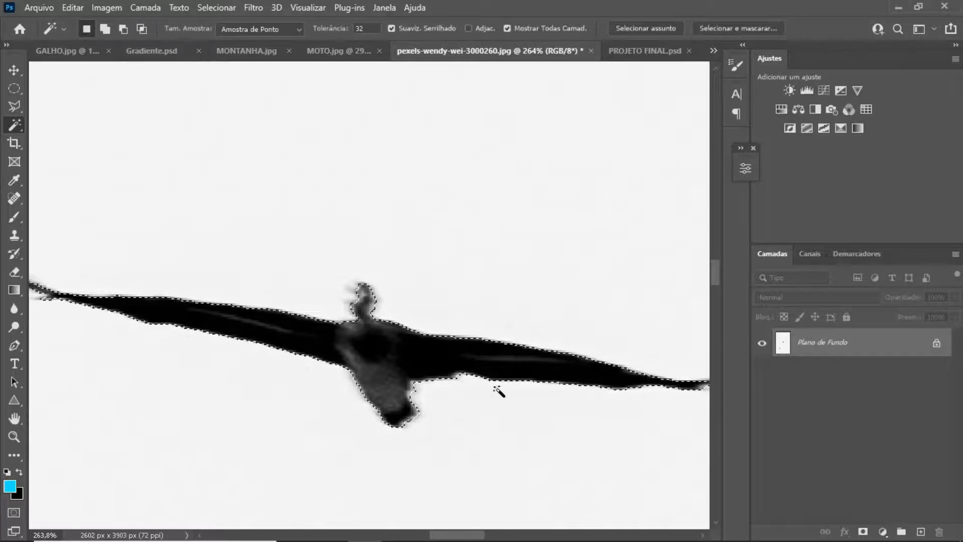
Open the birds' selection in Select and Mask, compare the preview modes, and set the view to Em Preto (A)
click(737, 28)
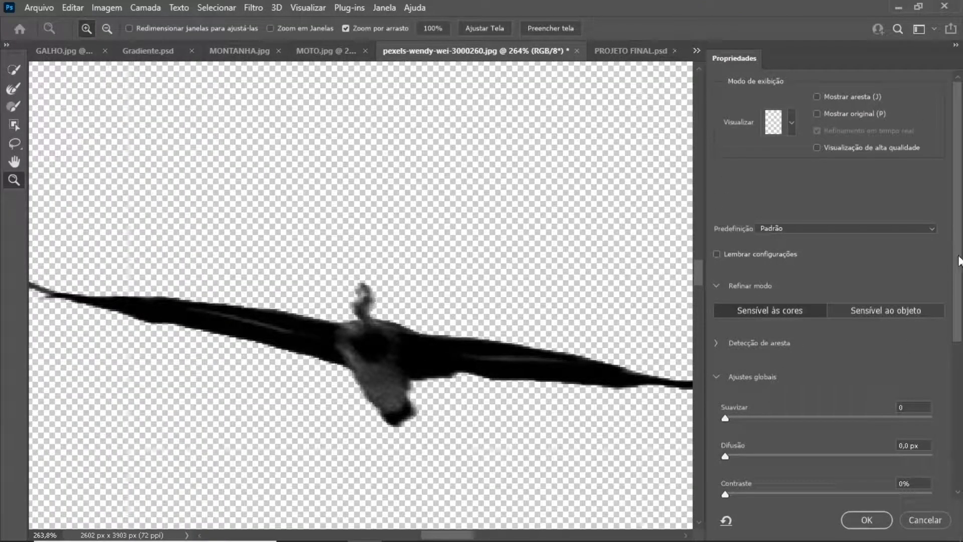
click(791, 122)
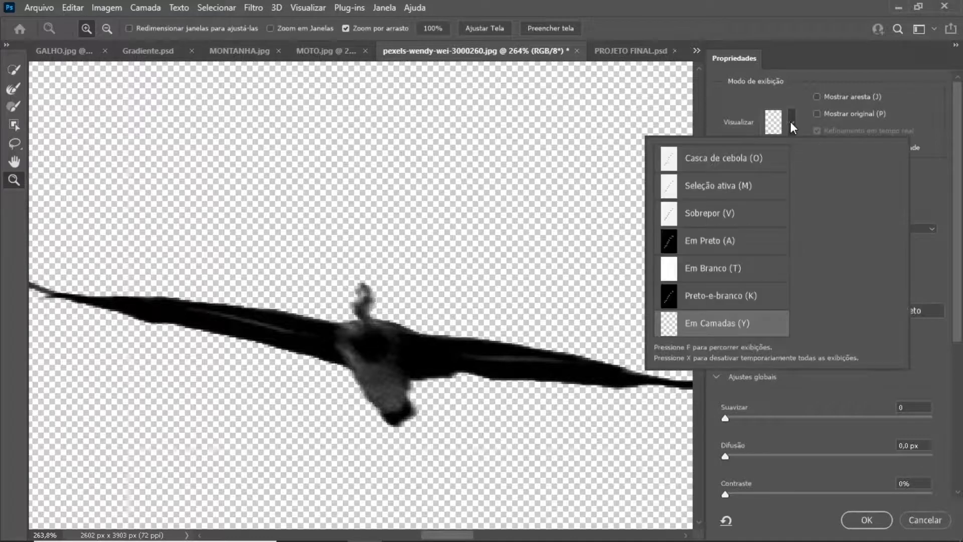
click(751, 160)
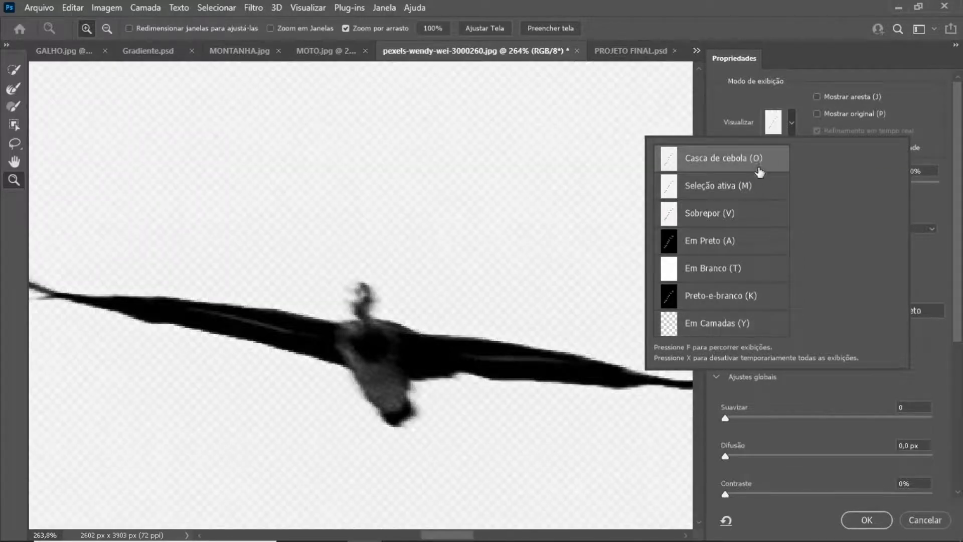
click(727, 191)
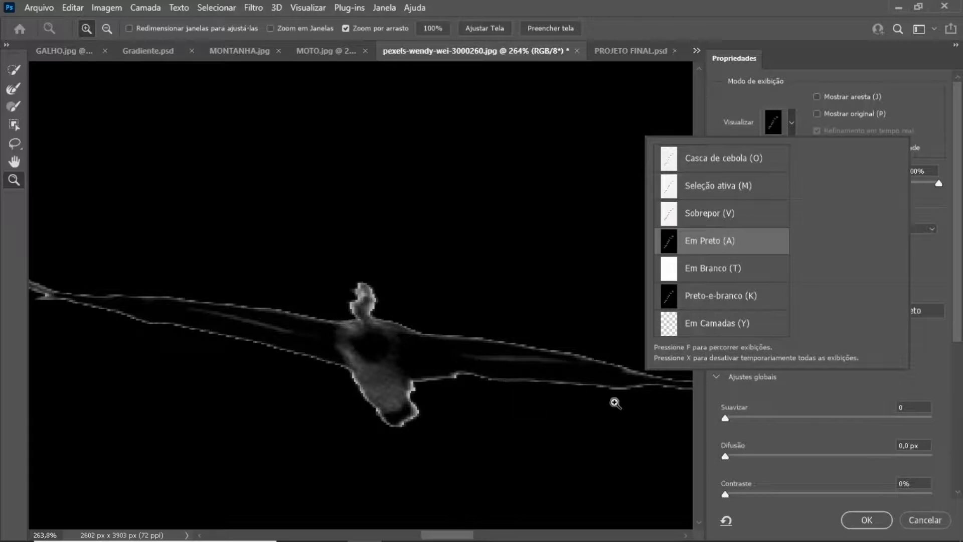
Refine the birds' selection edge with Deslocar aresta at -62%, Difusão at 0,4 px and Suavizar at 2
click(959, 288)
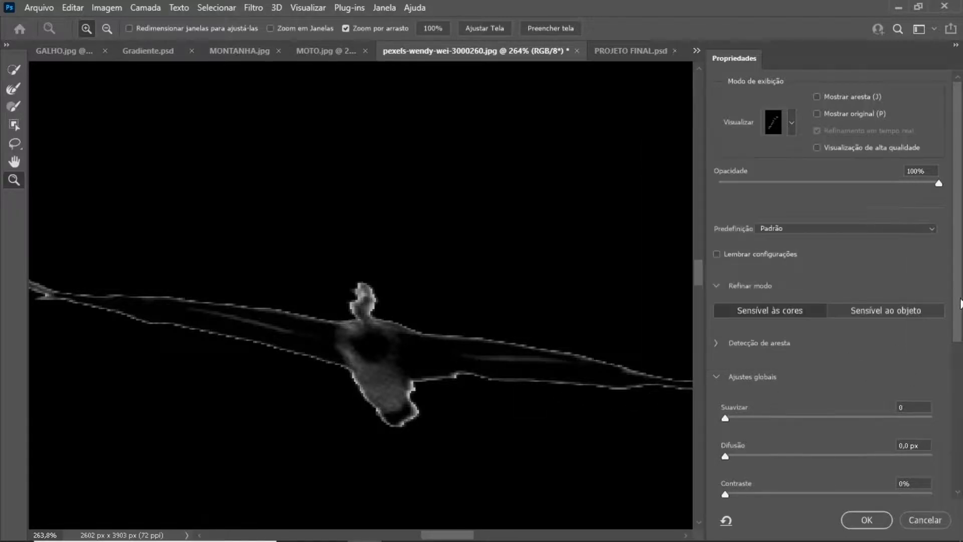
scroll(895, 275, down, 3)
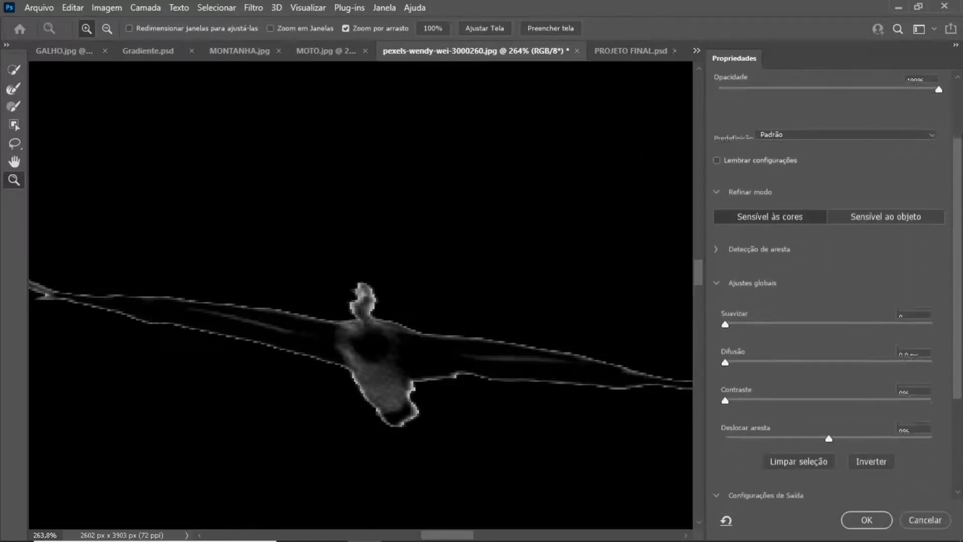
drag(959, 362, 958, 371)
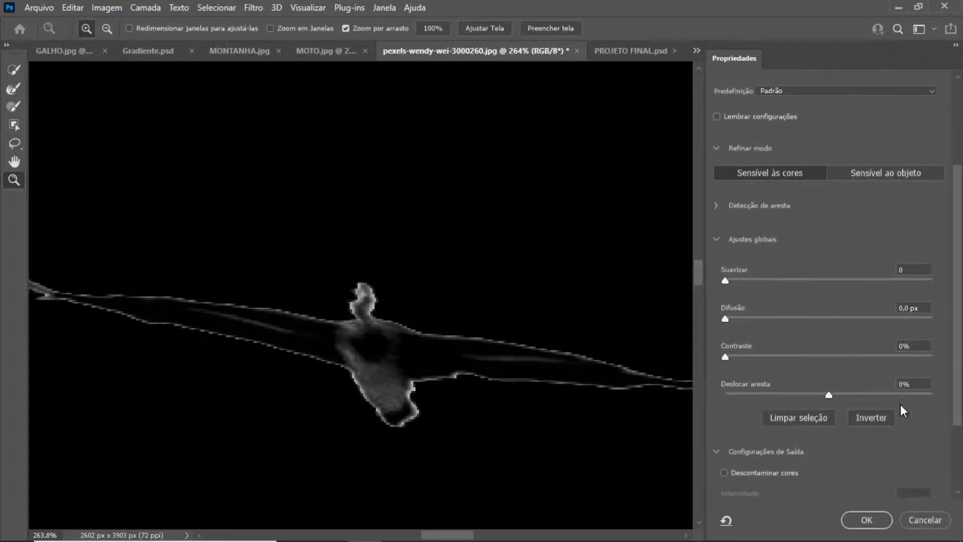
click(764, 397)
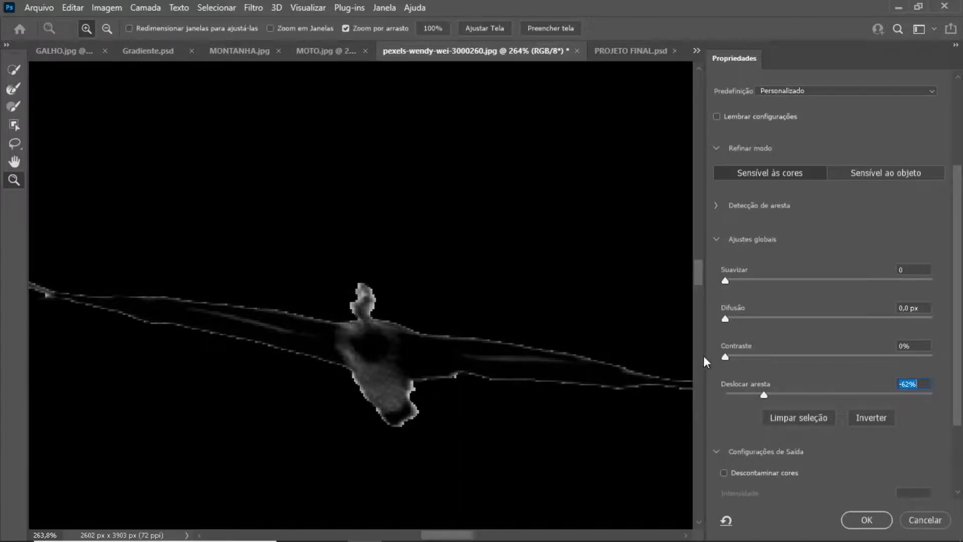
click(730, 319)
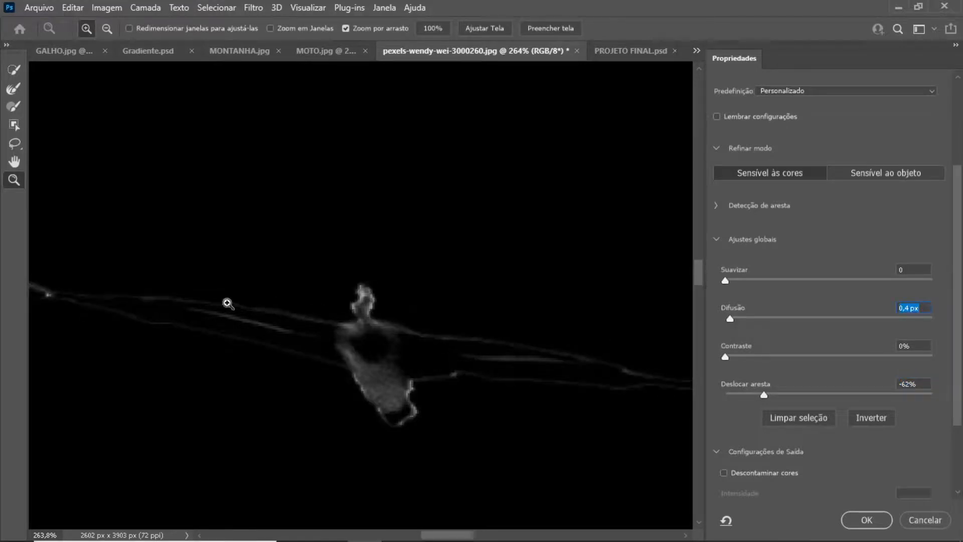
click(729, 279)
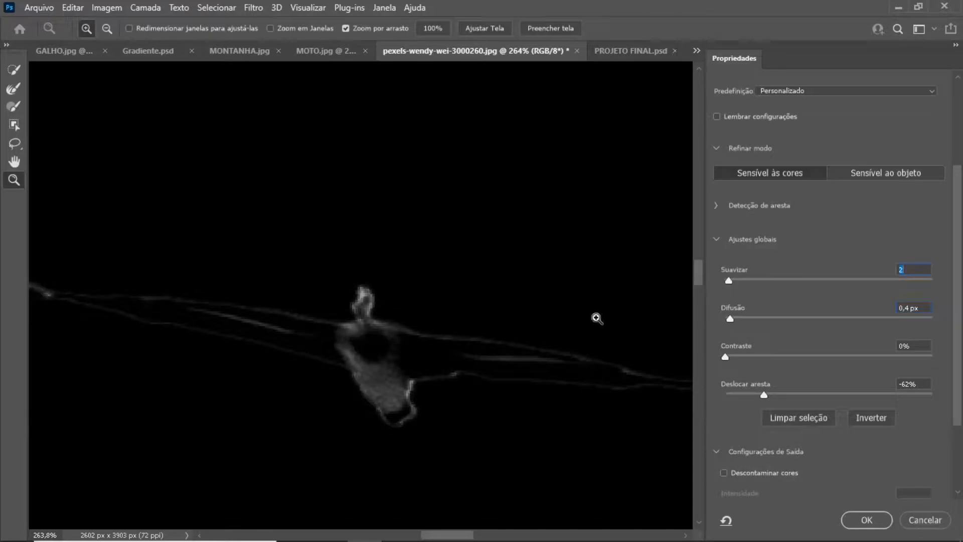
Set Deslocar aresta to -69% and apply the refinement with the output as Seleção
click(752, 394)
click(758, 394)
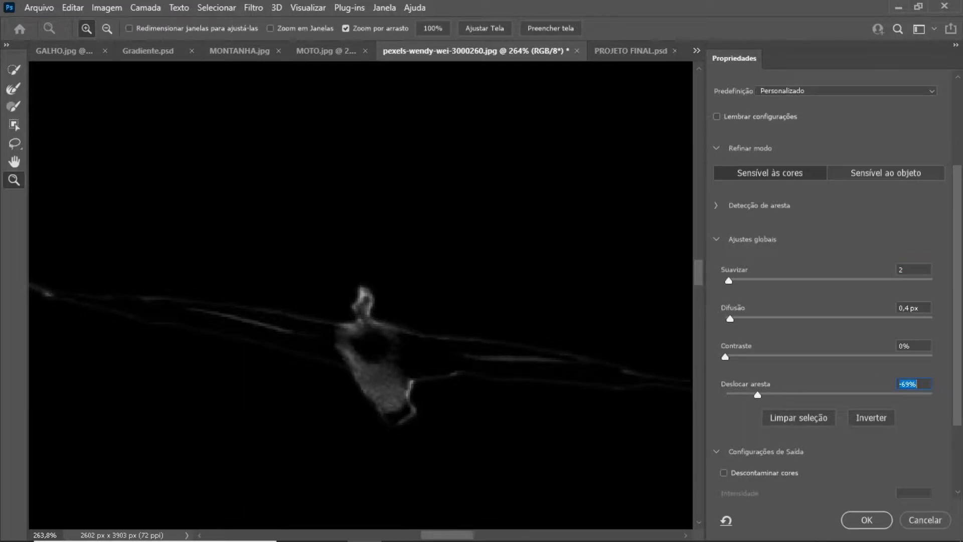
scroll(837, 279, down, 3)
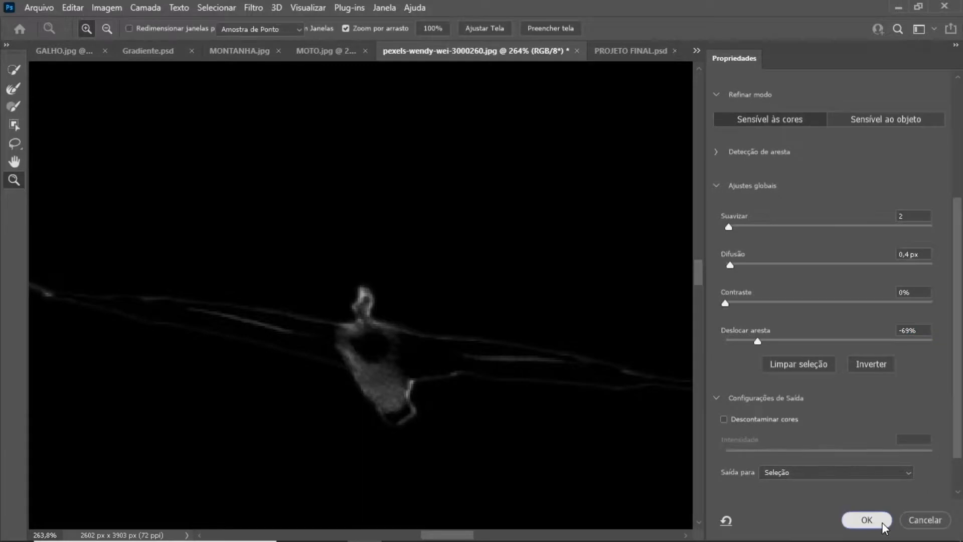
click(867, 520)
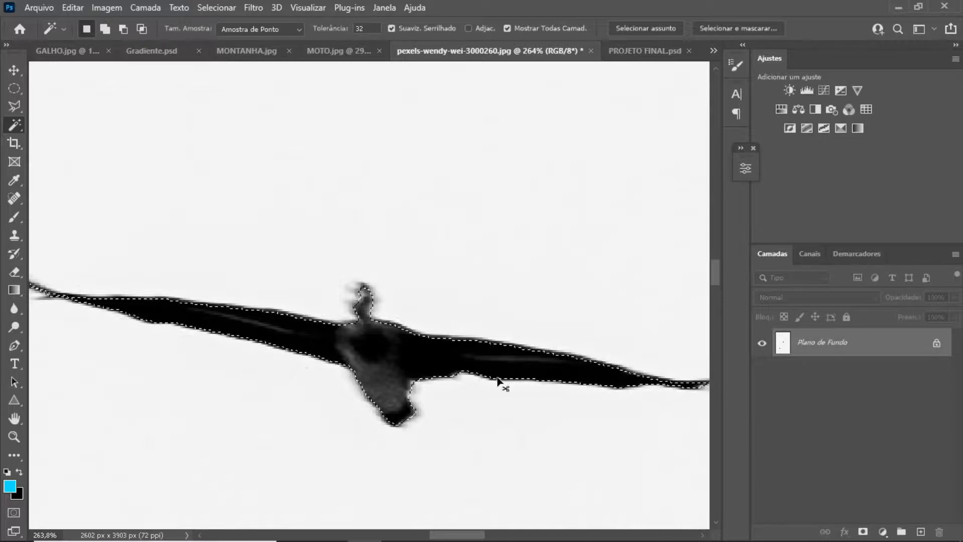
Copy the selected birds and paste them into PROJETO FINAL.psd as a new layer above GALHO
click(643, 51)
key(ctrl+v)
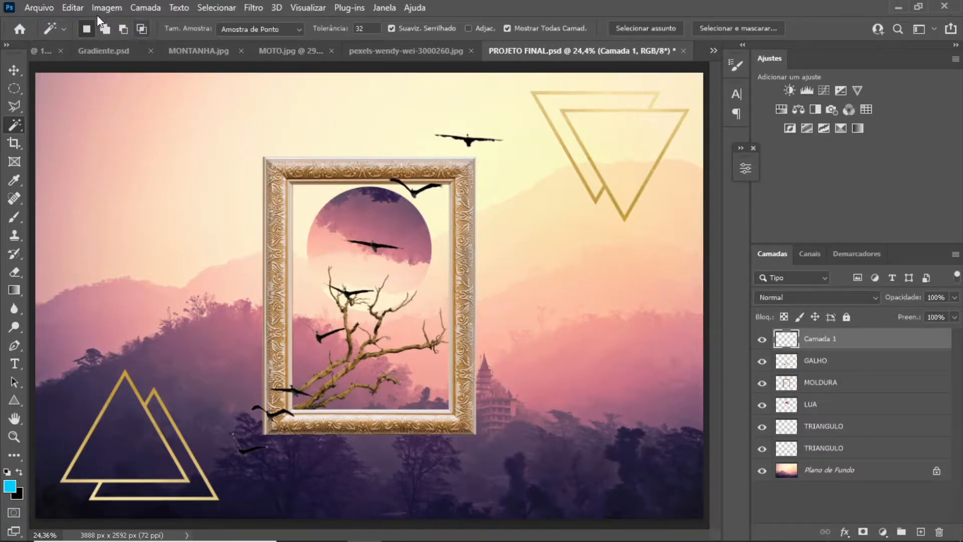
Using Free Transform, scale the pasted birds proportionally to about 60% and position them inside the golden frame over the moon and branches
click(76, 8)
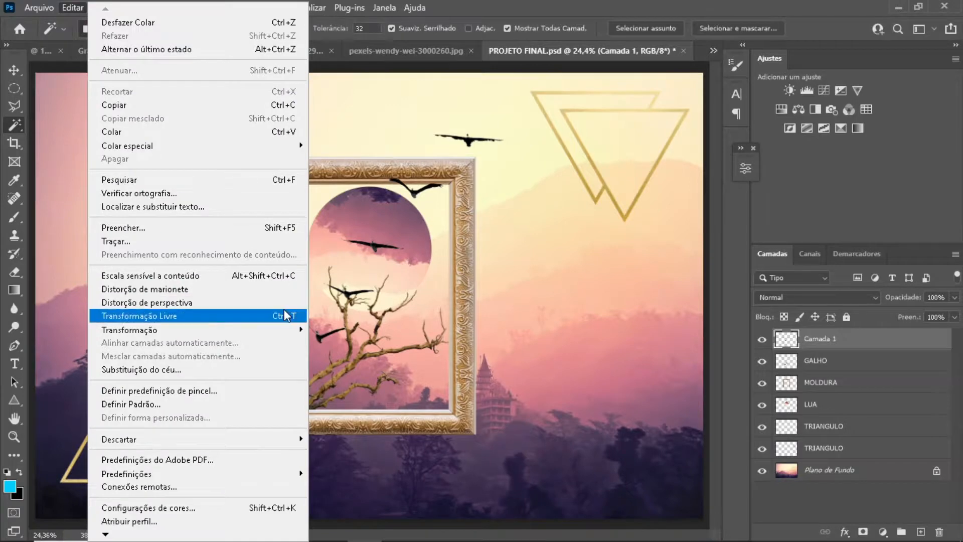
click(160, 318)
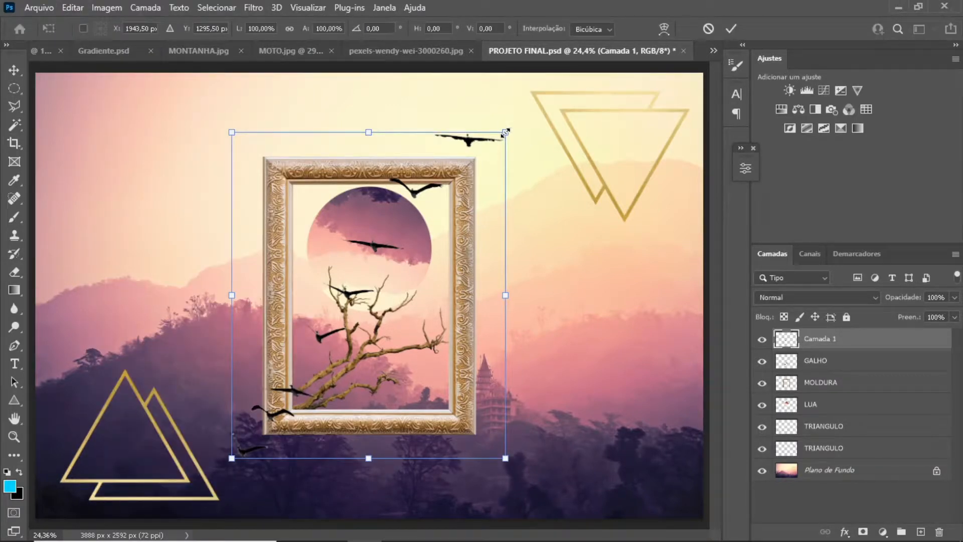
drag(506, 132, 382, 257)
drag(347, 300, 440, 199)
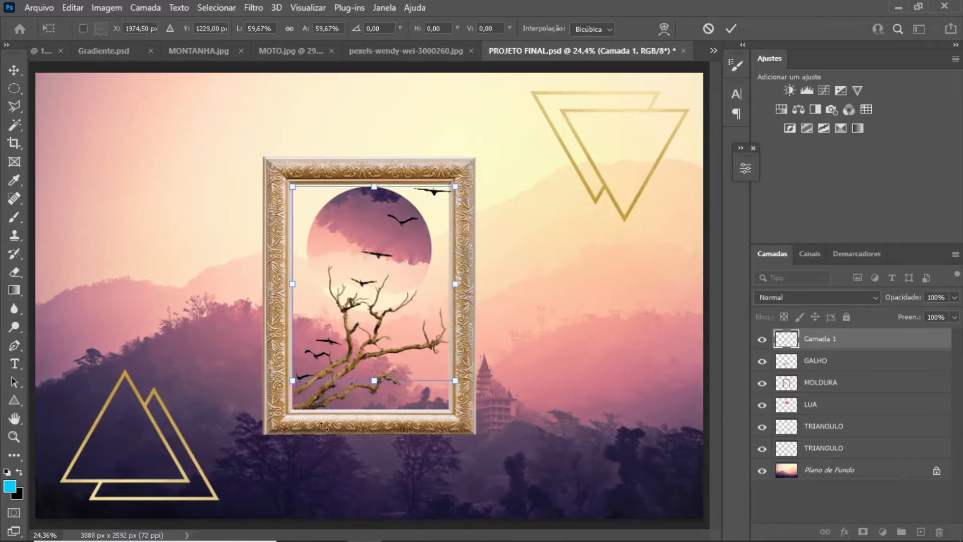
key(Return)
key(w)
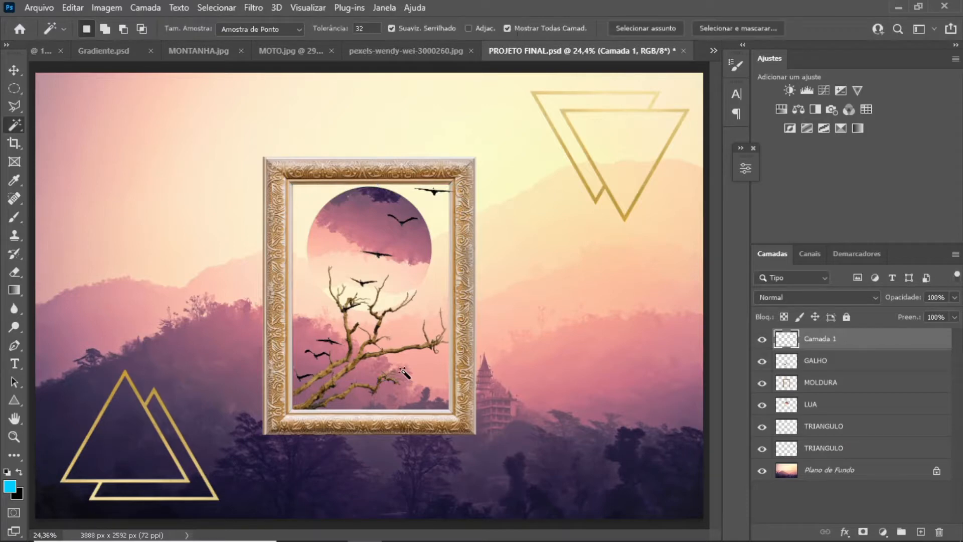
Rename the birds' layer PASSAROS
double_click(817, 340)
text(PASSAROS)
key(Return)
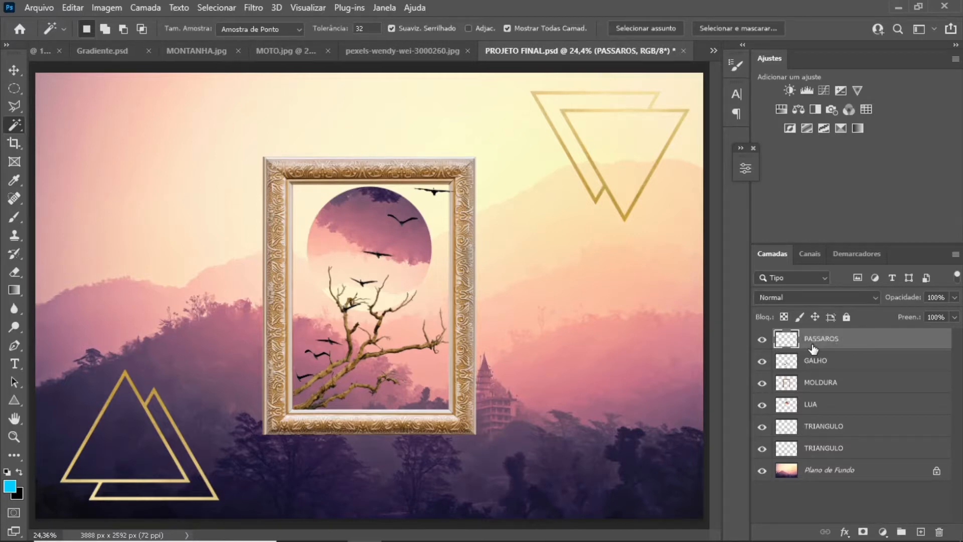